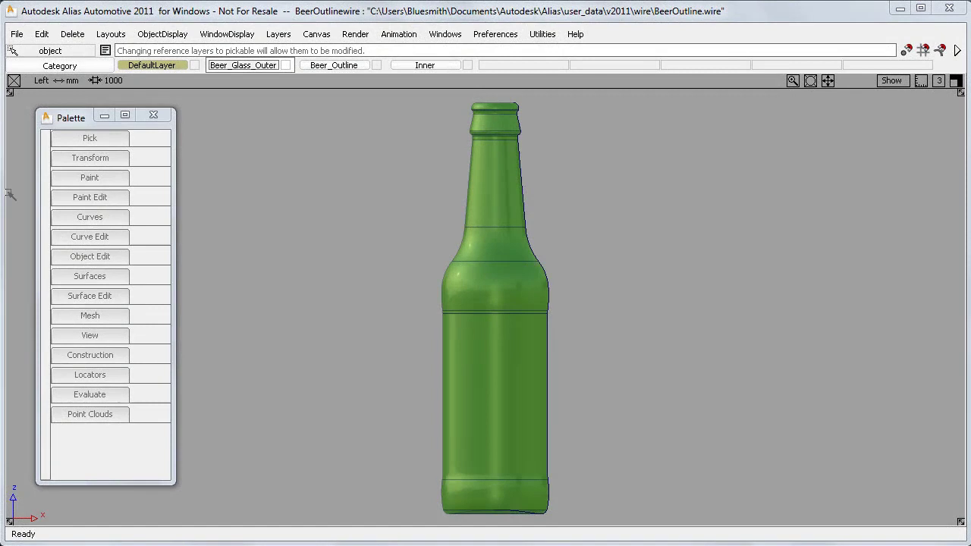
Make the Beer_Glass_Outer layer non-pickable and start an Offset of all the bottle's outline curves by about -5.8 mm.
{"action": "left_click", "coordinate": [91, 257]}
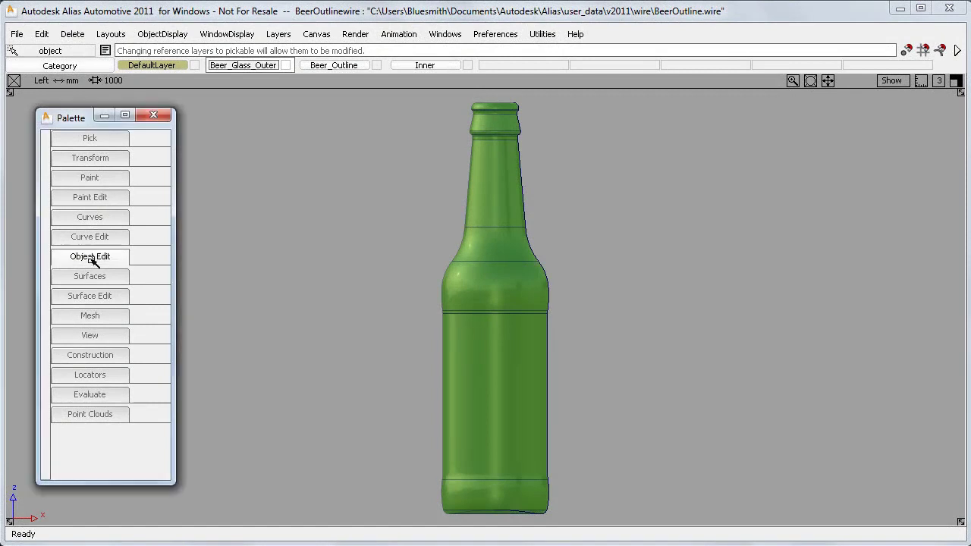
{"action": "left_click", "coordinate": [155, 325]}
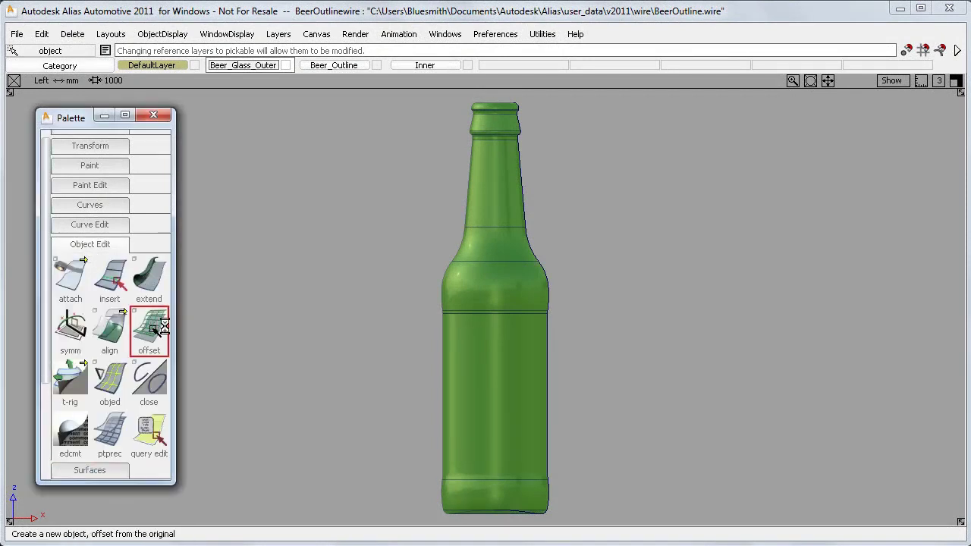
{"action": "right_click_drag", "start_coordinate": [251, 68], "coordinate": [328, 102]}
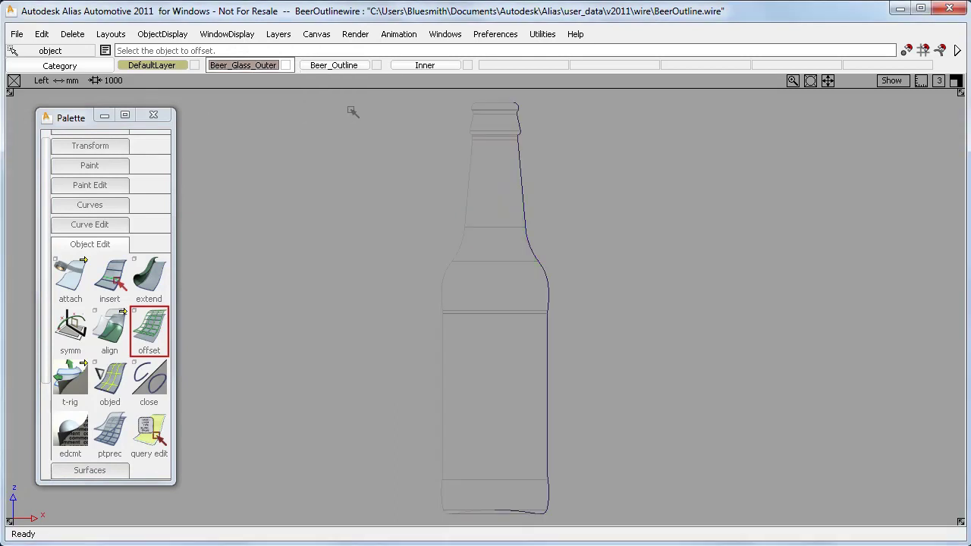
{"action": "left_click_drag", "start_coordinate": [438, 103], "coordinate": [588, 507]}
{"action": "left_click_drag", "start_coordinate": [639, 410], "coordinate": [630, 416]}
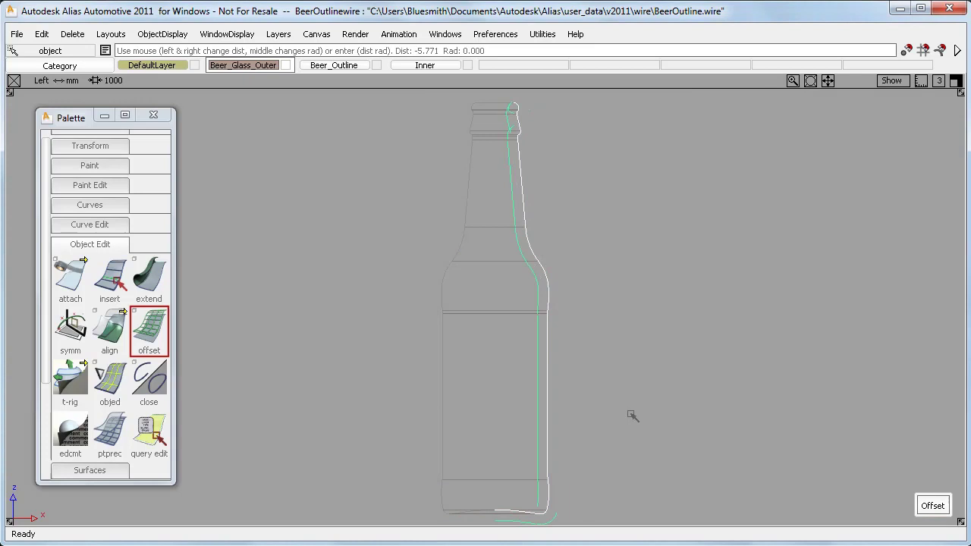
Exclude the curves of the bottle's base and of its mouth rim from the offset.
{"action": "middle_click_drag", "start_coordinate": [617, 423], "coordinate": [568, 228], "text": "alt+shift"}
{"action": "mouse_move", "coordinate": [568, 228]}
{"action": "right_mouse_down", "text": "alt+shift"}
{"action": "mouse_move", "coordinate": [620, 239]}
{"action": "mouse_move", "coordinate": [663, 230]}
{"action": "right_mouse_up", "text": "alt+shift"}
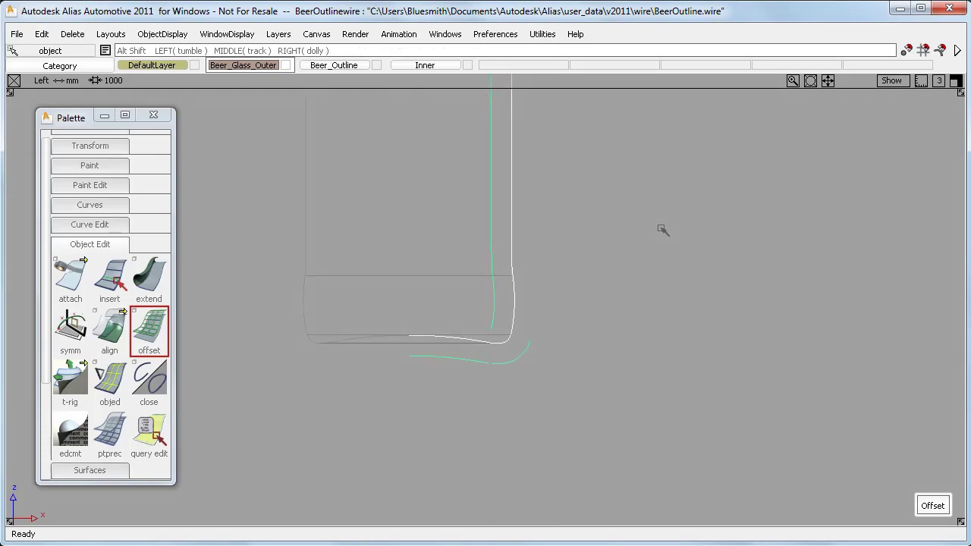
{"action": "mouse_move", "coordinate": [430, 350]}
{"action": "left_mouse_down"}
{"action": "mouse_move", "coordinate": [486, 352]}
{"action": "mouse_move", "coordinate": [505, 335]}
{"action": "left_mouse_up"}
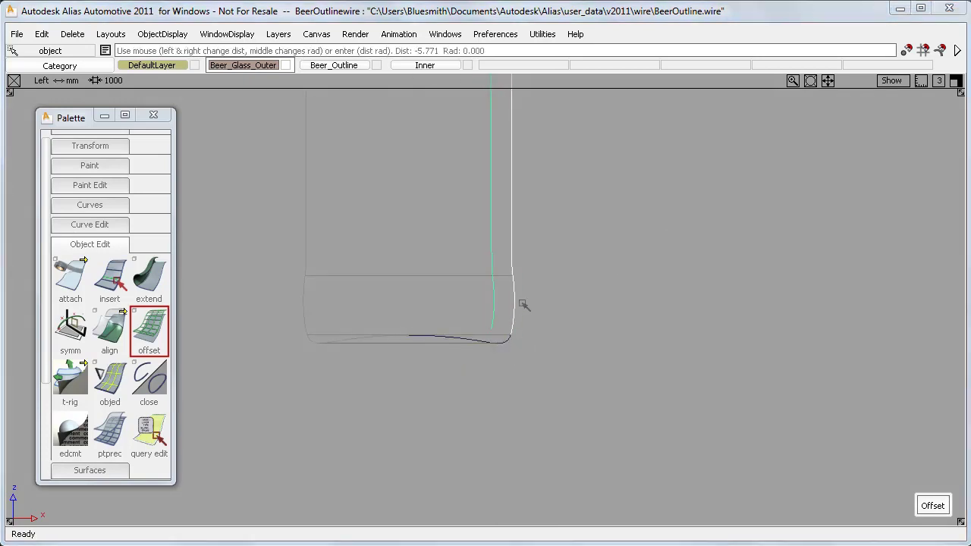
{"action": "middle_click_drag", "start_coordinate": [550, 207], "coordinate": [587, 430], "text": "alt+shift"}
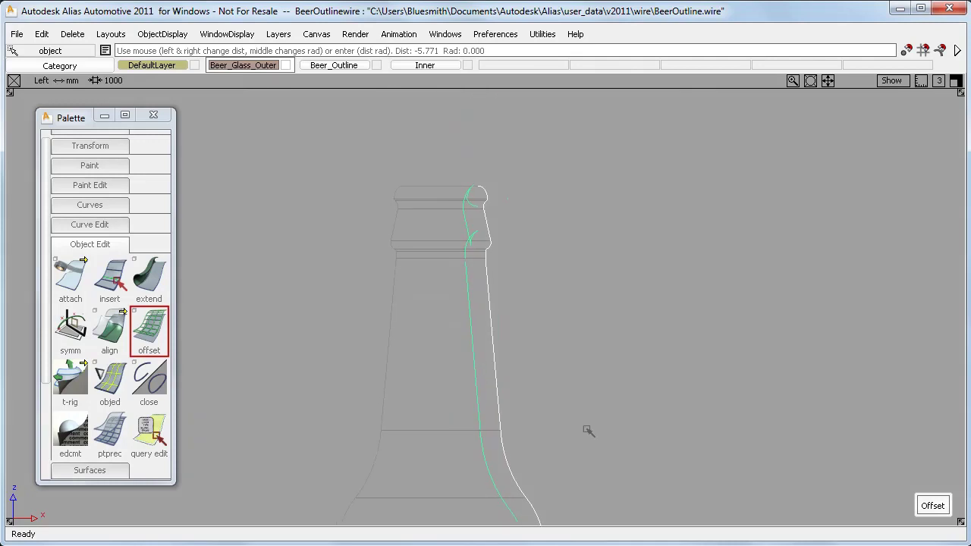
{"action": "left_click_drag", "start_coordinate": [482, 184], "coordinate": [525, 249]}
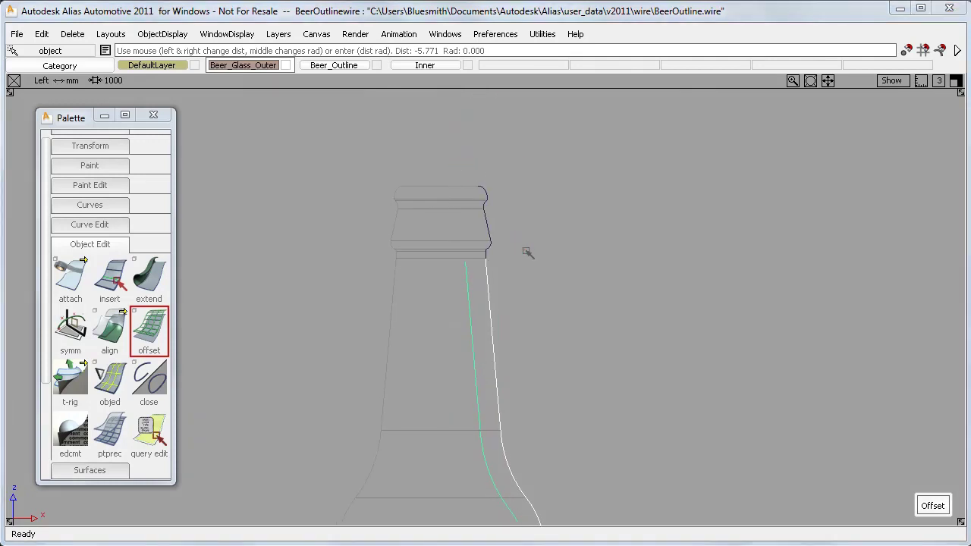
Set the offset distance to -2 and create the offset of the remaining outline curves.
{"action": "right_click_drag", "start_coordinate": [611, 263], "coordinate": [448, 393], "text": "alt+shift"}
{"action": "middle_click_drag", "start_coordinate": [465, 381], "coordinate": [446, 308], "text": "alt+shift"}
{"action": "right_click_drag", "start_coordinate": [445, 308], "coordinate": [497, 292], "text": "alt+shift"}
{"action": "type", "text": "-2"}
{"action": "key", "text": "Return"}
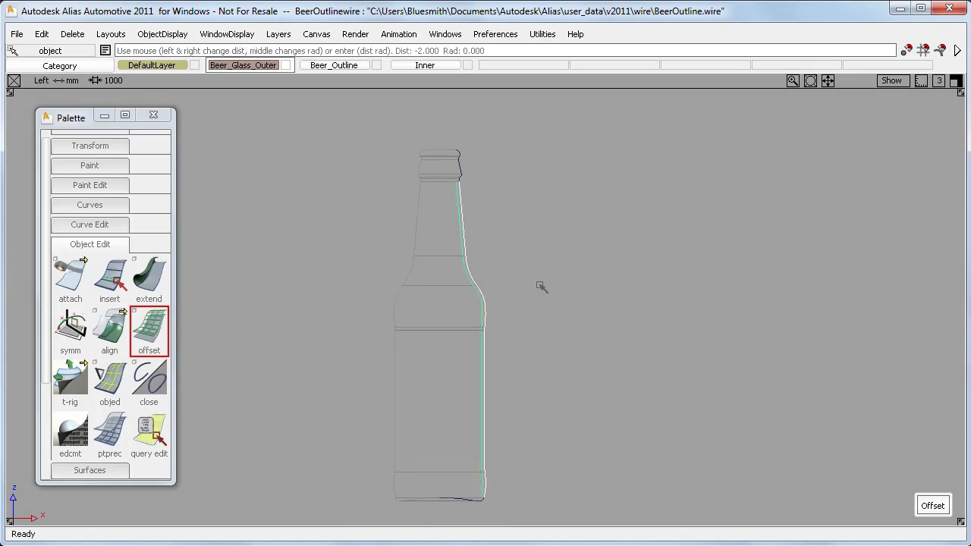
{"action": "left_click", "coordinate": [932, 506]}
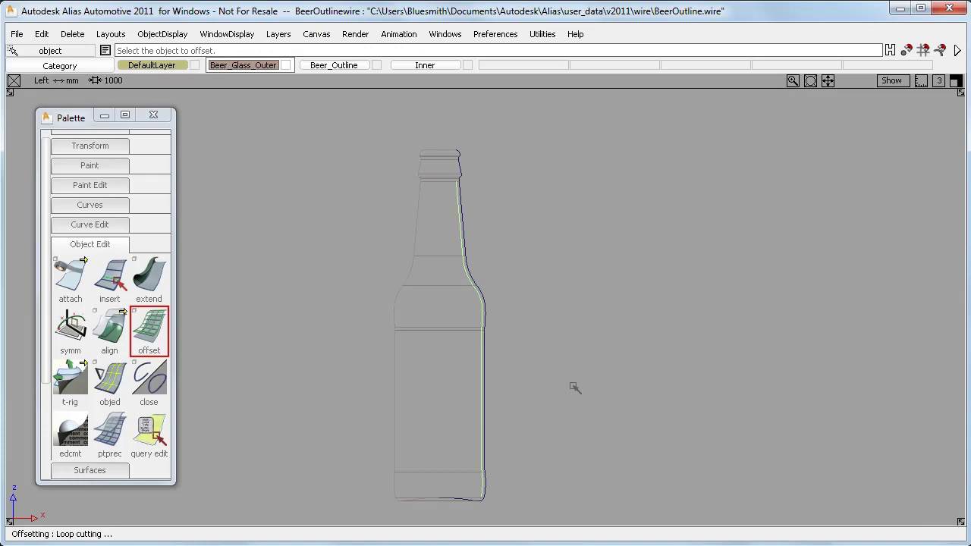
Pick the shoulder, neck and body outline curves in turn to examine the curves beside the offset, and clear the selection.
{"action": "right_click_drag", "start_coordinate": [516, 347], "coordinate": [501, 257], "text": "alt+shift"}
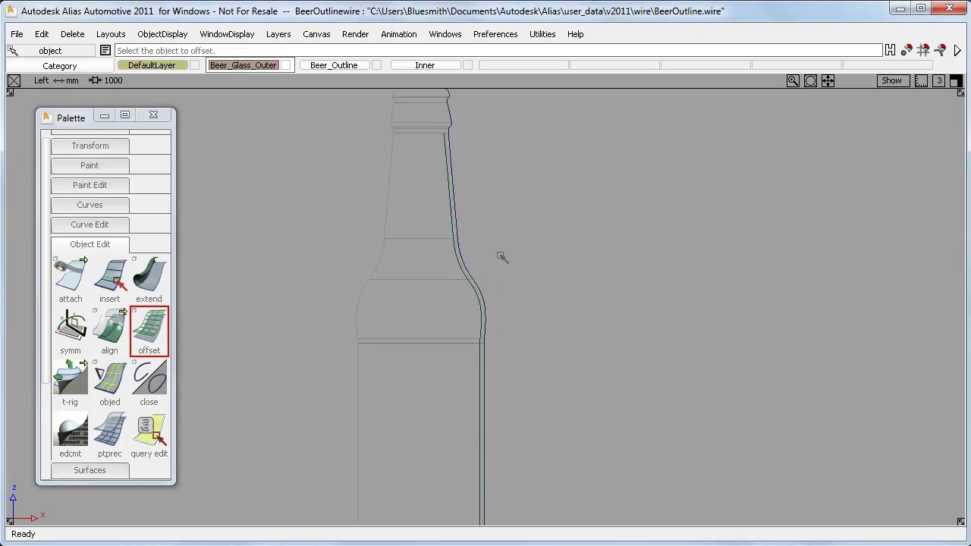
{"action": "left_click_drag", "start_coordinate": [500, 257], "coordinate": [490, 311], "text": "ctrl+shift"}
{"action": "left_click", "coordinate": [487, 309]}
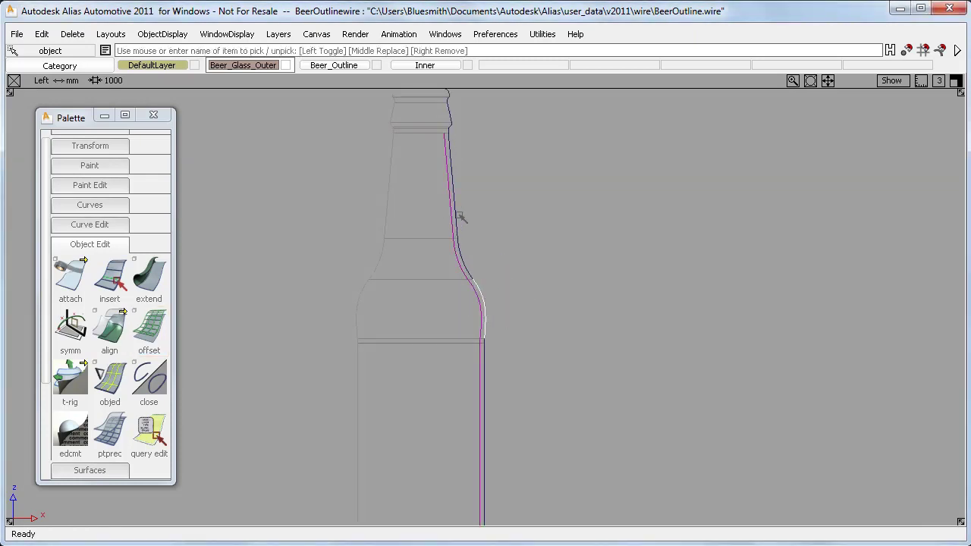
{"action": "left_click", "coordinate": [462, 222]}
{"action": "left_click", "coordinate": [484, 412]}
{"action": "left_click_drag", "start_coordinate": [501, 411], "coordinate": [501, 380], "text": "ctrl+shift"}
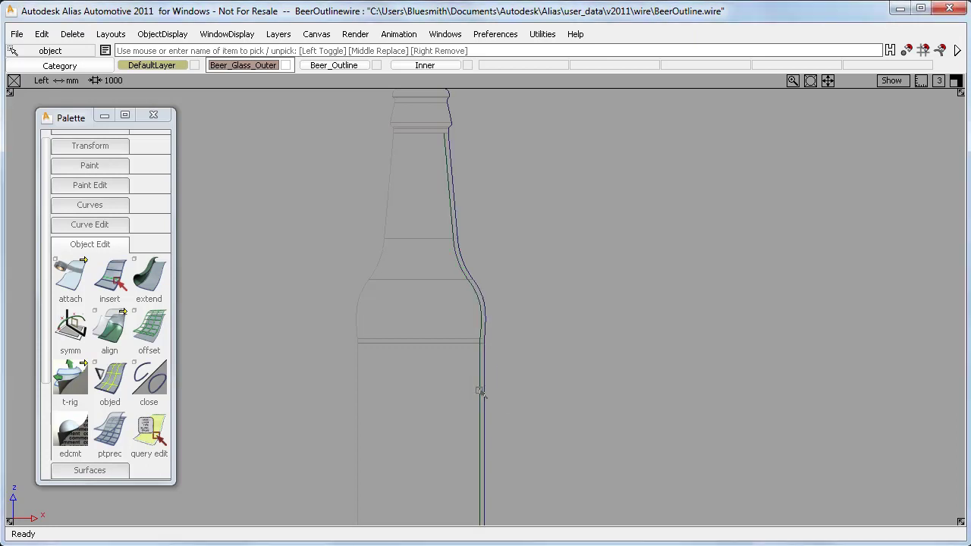
Assign the new offset curve inside the bottle outline to the Inner layer.
{"action": "left_click", "coordinate": [479, 390]}
{"action": "right_click_drag", "start_coordinate": [493, 370], "coordinate": [506, 362], "text": "alt+shift"}
{"action": "middle_click_drag", "start_coordinate": [505, 349], "coordinate": [498, 335], "text": "alt+shift"}
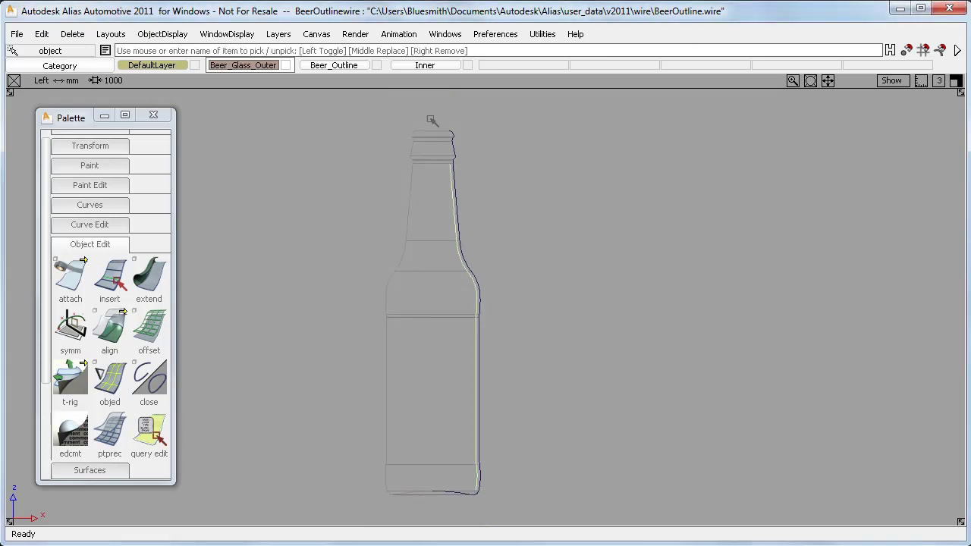
{"action": "right_click_drag", "start_coordinate": [427, 67], "coordinate": [416, 135]}
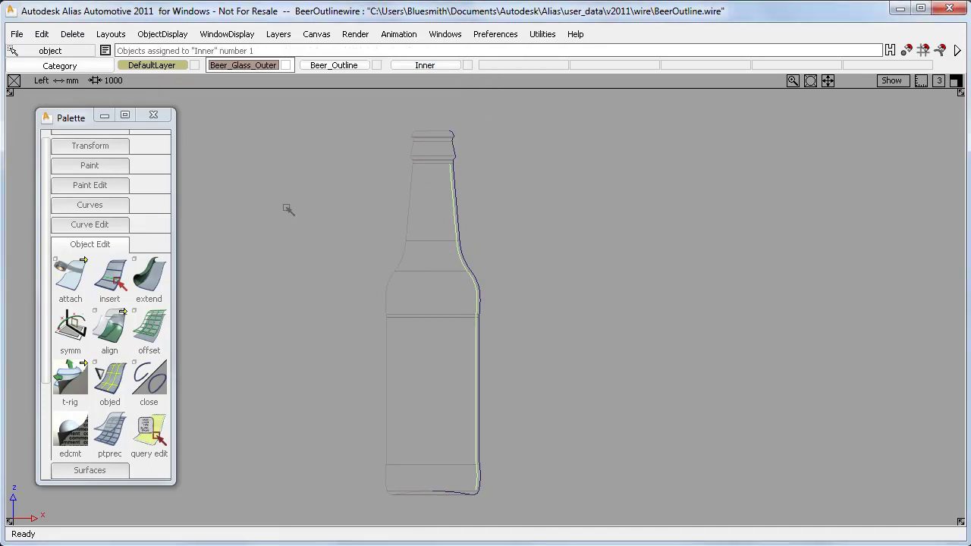
Revolve the inner offset curve into a surface for the inside of the bottle.
{"action": "left_click", "coordinate": [107, 247]}
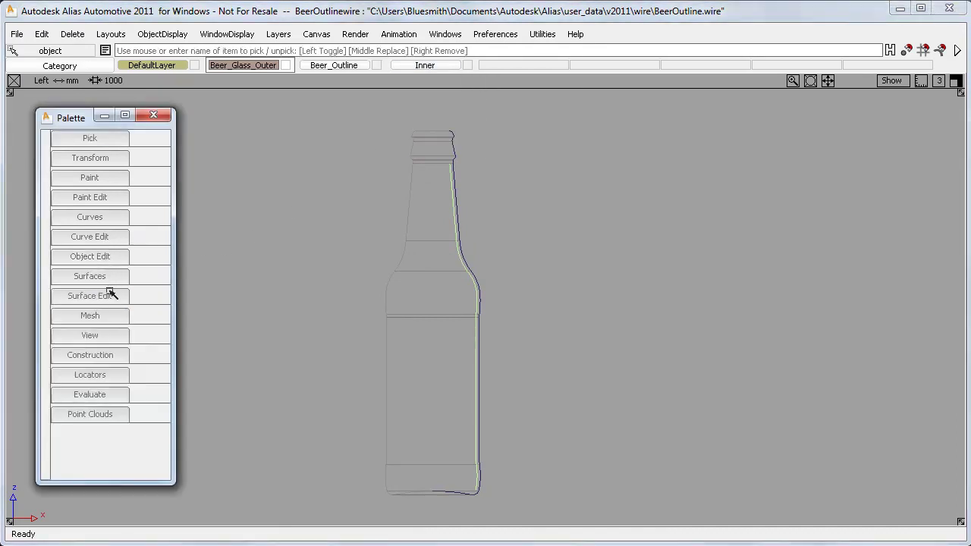
{"action": "left_click", "coordinate": [115, 278]}
{"action": "left_click", "coordinate": [154, 237]}
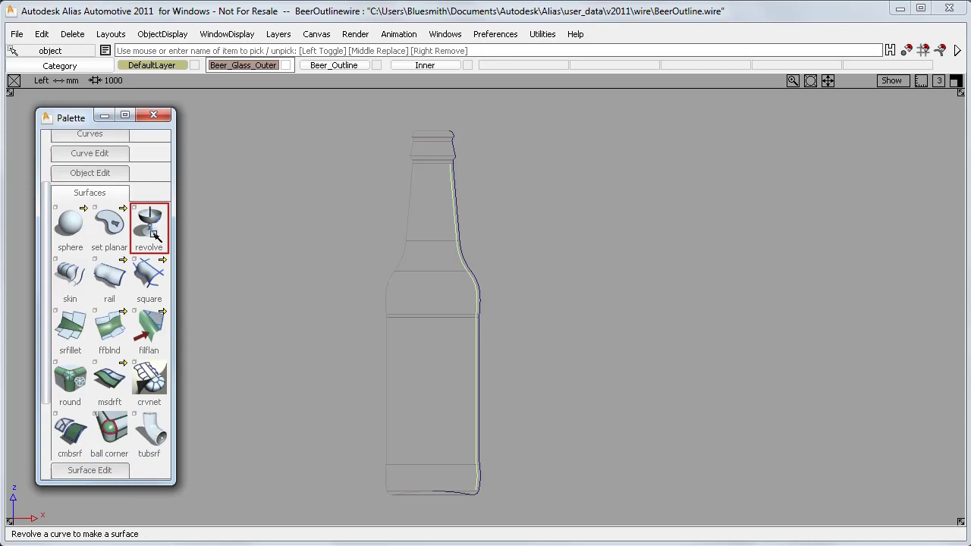
{"action": "middle_click_drag", "start_coordinate": [527, 349], "coordinate": [561, 334], "text": "alt+shift"}
{"action": "right_click_drag", "start_coordinate": [561, 334], "coordinate": [570, 332], "text": "alt+shift"}
{"action": "left_click", "coordinate": [572, 333]}
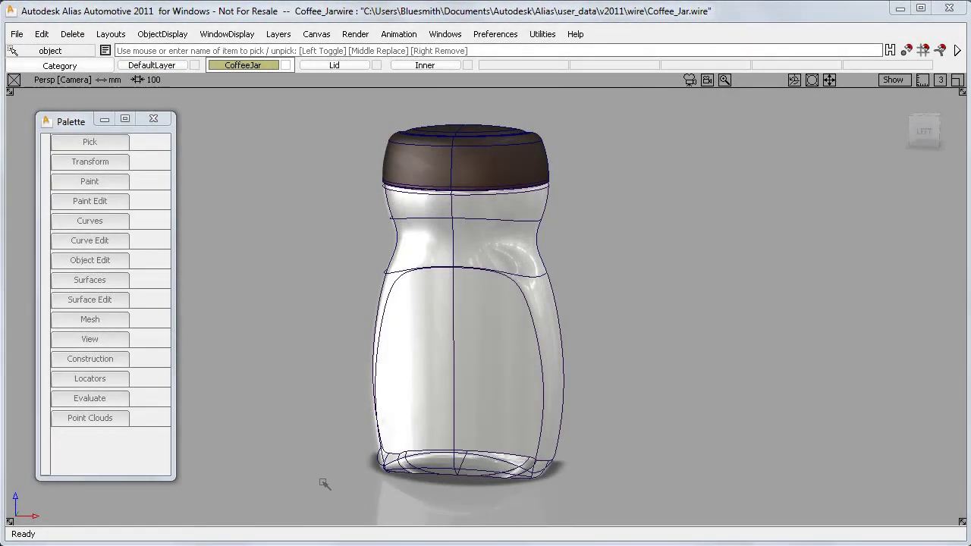
On the coffee jar model, hide the Lid layer and switch off symmetry for the CoffeeJar layer.
{"action": "left_click_drag", "start_coordinate": [325, 484], "coordinate": [623, 476], "text": "alt+shift"}
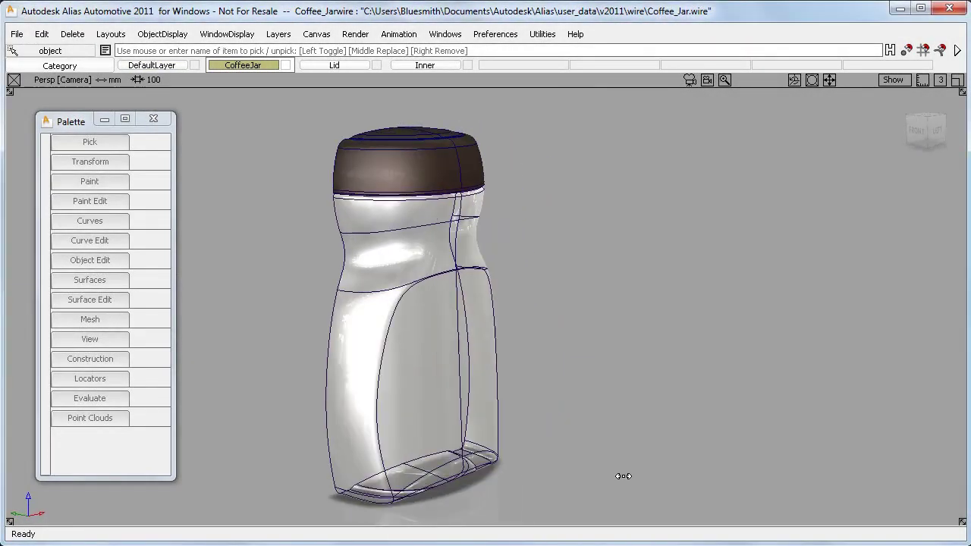
{"action": "left_click_drag", "start_coordinate": [753, 463], "coordinate": [379, 461], "text": "alt+shift"}
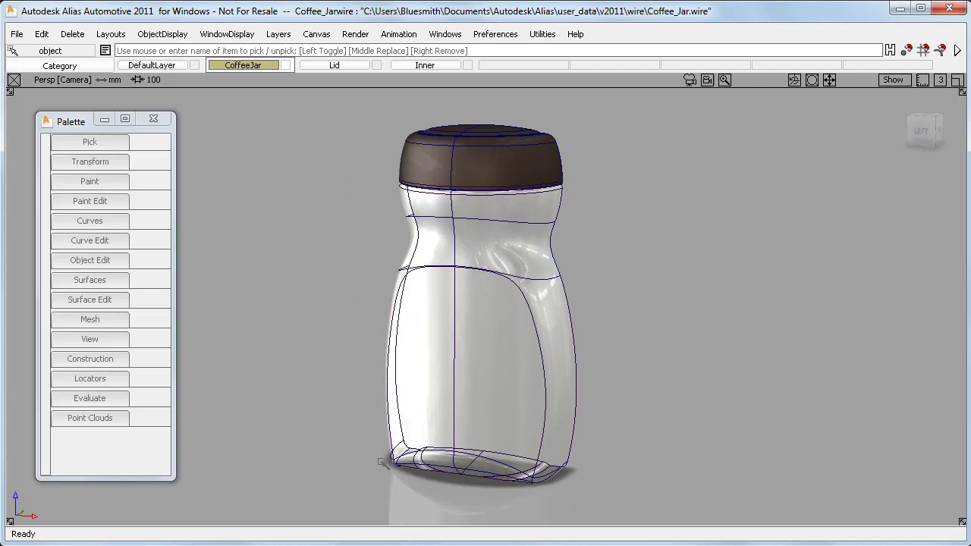
{"action": "left_click", "coordinate": [341, 65]}
{"action": "left_click", "coordinate": [332, 103]}
{"action": "left_click", "coordinate": [254, 66]}
{"action": "left_click", "coordinate": [245, 119]}
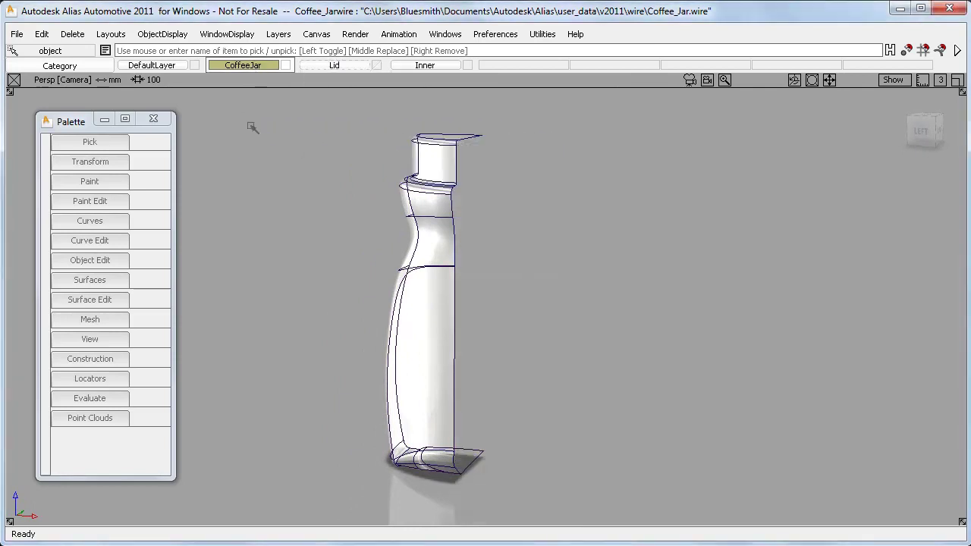
{"action": "left_click_drag", "start_coordinate": [304, 261], "coordinate": [533, 274], "text": "alt+shift"}
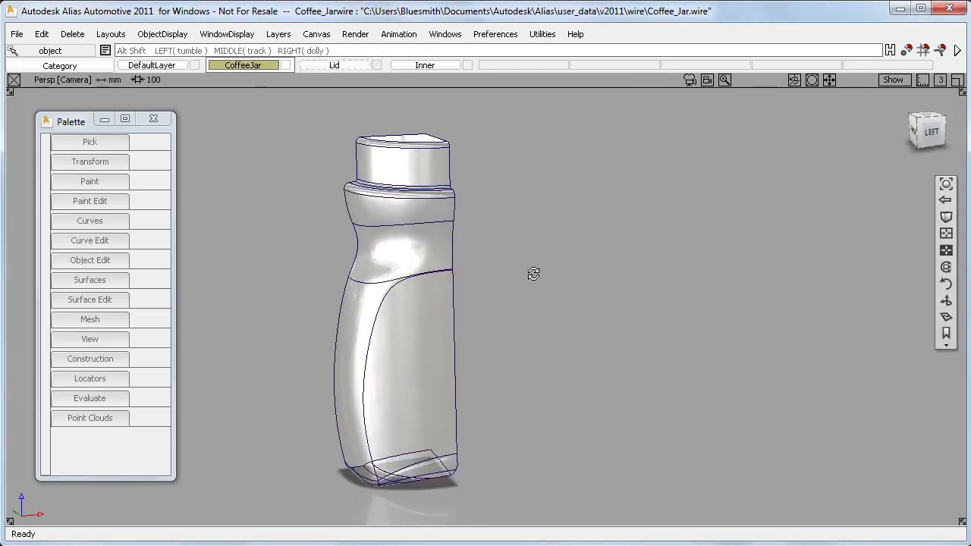
Inspect the surface orientation of the quarter jar, pick its large side panel and neck surfaces for comparison, and clear the selection.
{"action": "left_click", "coordinate": [117, 301]}
{"action": "left_click", "coordinate": [149, 370]}
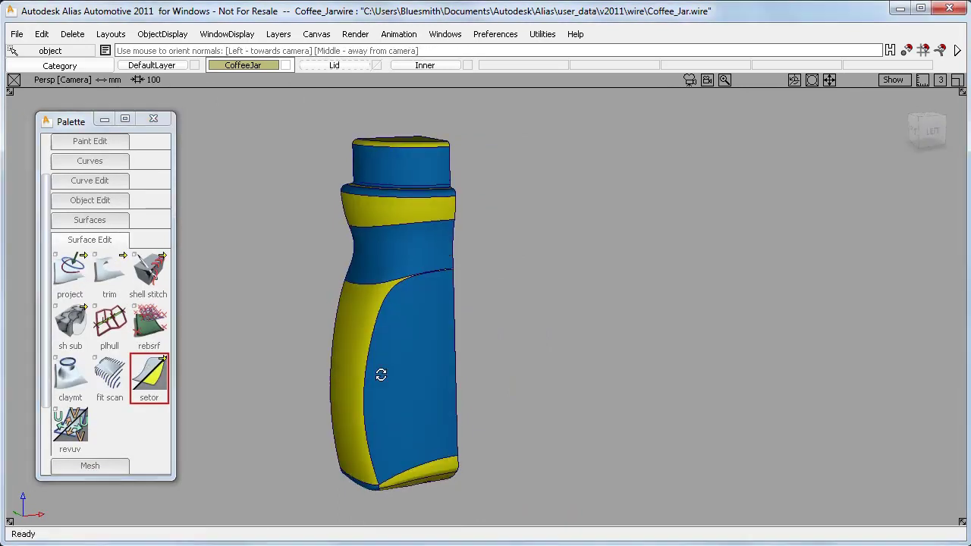
{"action": "left_click_drag", "start_coordinate": [381, 375], "coordinate": [253, 416], "text": "alt+shift"}
{"action": "left_click_drag", "start_coordinate": [255, 382], "coordinate": [260, 416], "text": "ctrl+shift"}
{"action": "left_click", "coordinate": [405, 348]}
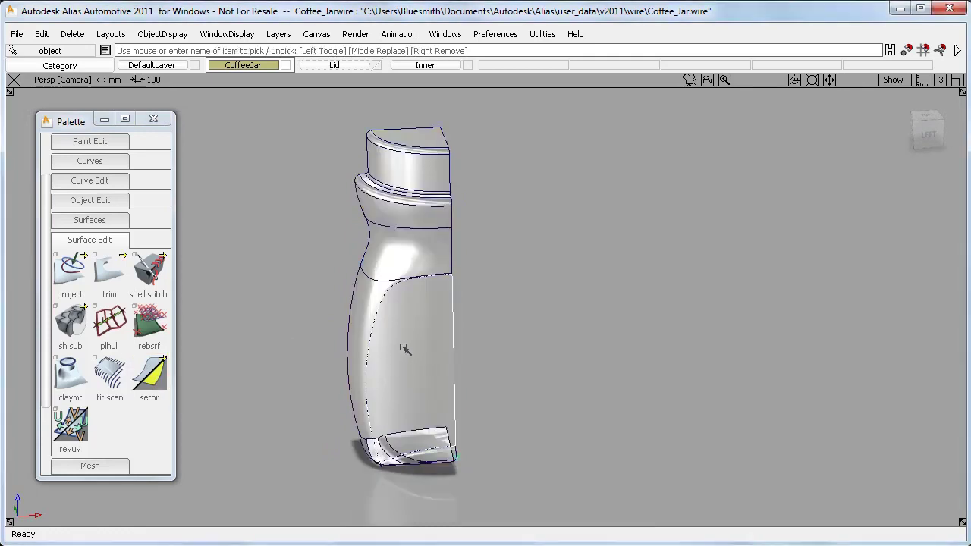
{"action": "left_click", "coordinate": [410, 177]}
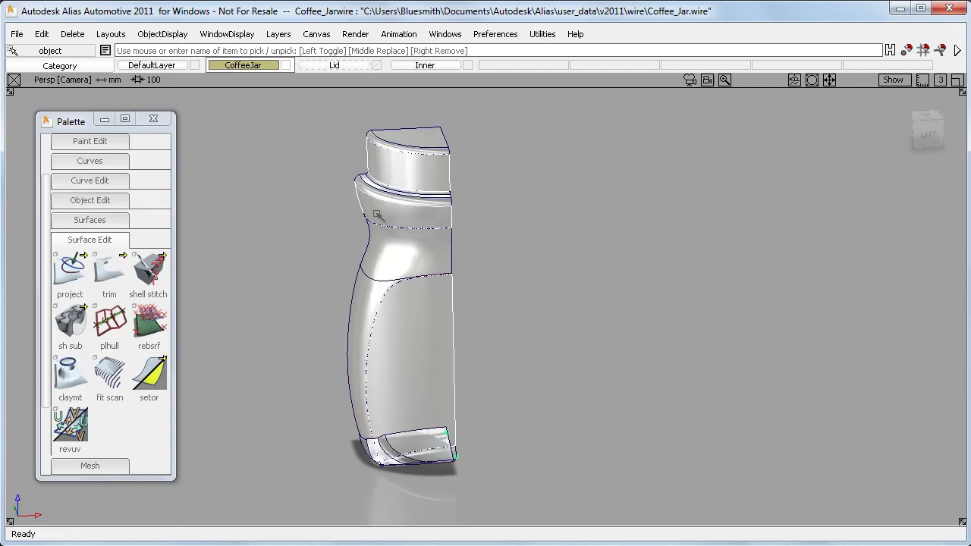
{"action": "left_click_drag", "start_coordinate": [341, 232], "coordinate": [340, 199], "text": "ctrl+shift"}
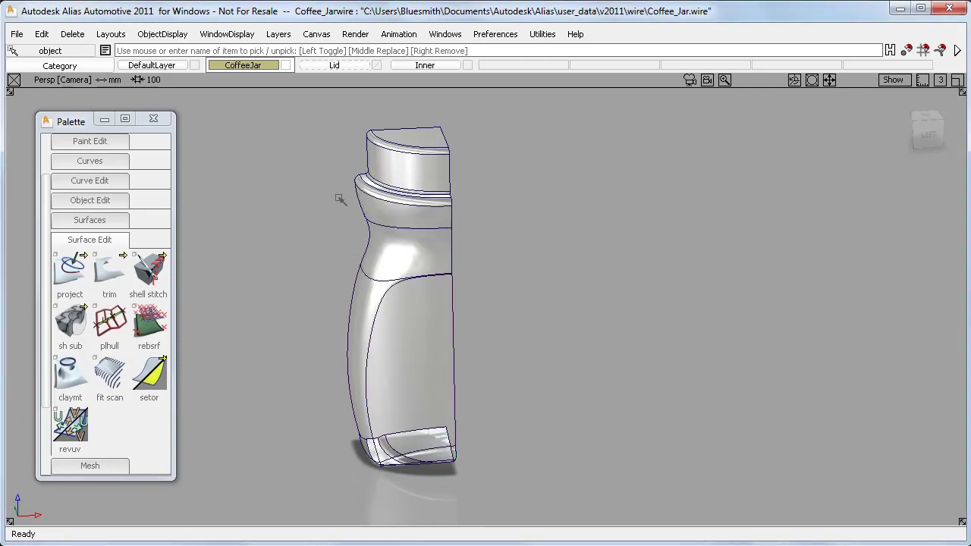
Start an Offset of all the quarter jar's surfaces and toggle the offset direction, leaving it pointing into the jar.
{"action": "left_click", "coordinate": [121, 202]}
{"action": "left_click", "coordinate": [149, 287]}
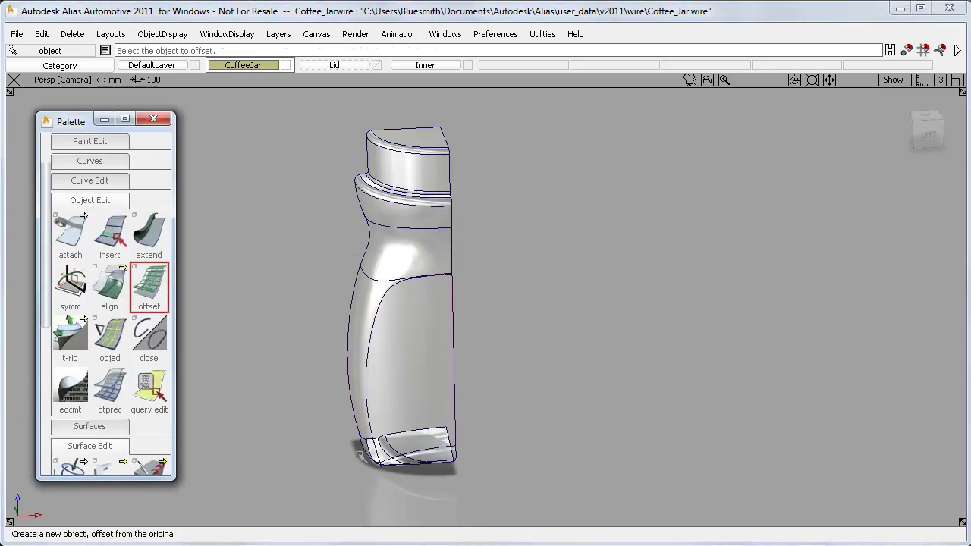
{"action": "left_click_drag", "start_coordinate": [297, 479], "coordinate": [536, 114]}
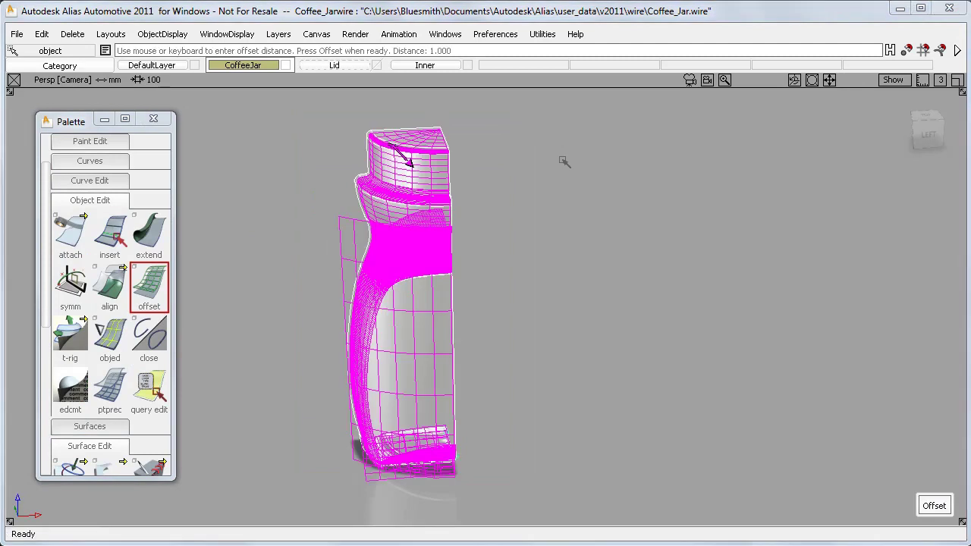
{"action": "left_click_drag", "start_coordinate": [655, 297], "coordinate": [453, 291], "text": "alt+shift"}
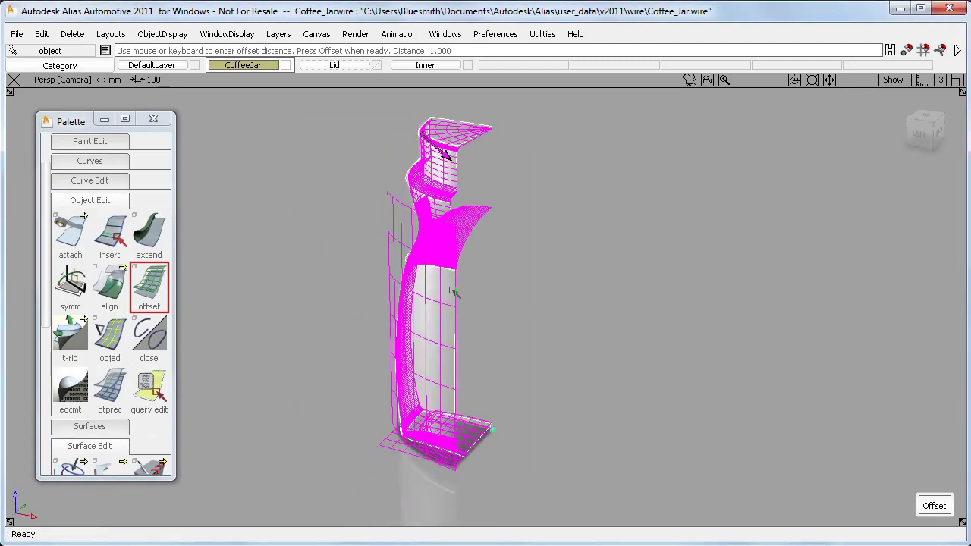
{"action": "left_click", "coordinate": [448, 160]}
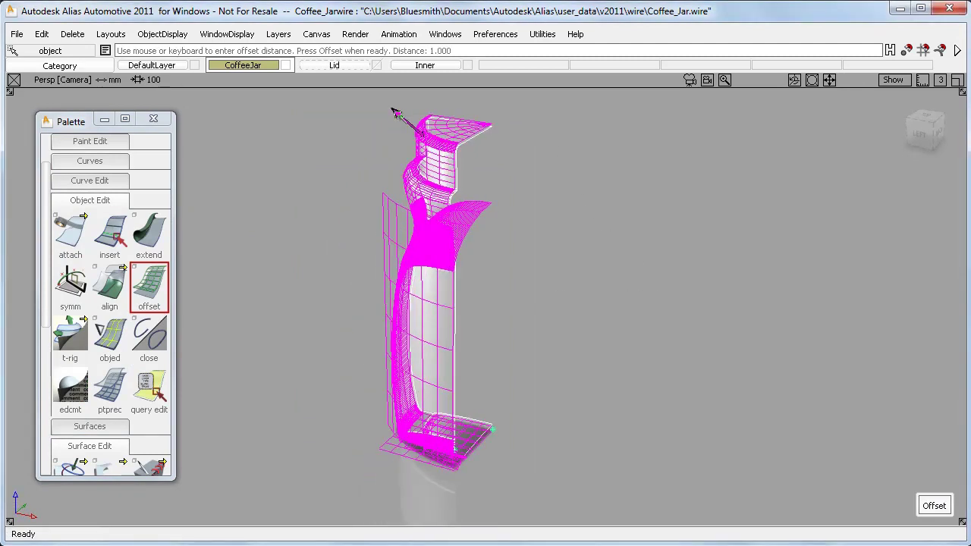
{"action": "left_click_drag", "start_coordinate": [448, 193], "coordinate": [489, 184], "text": "alt+shift"}
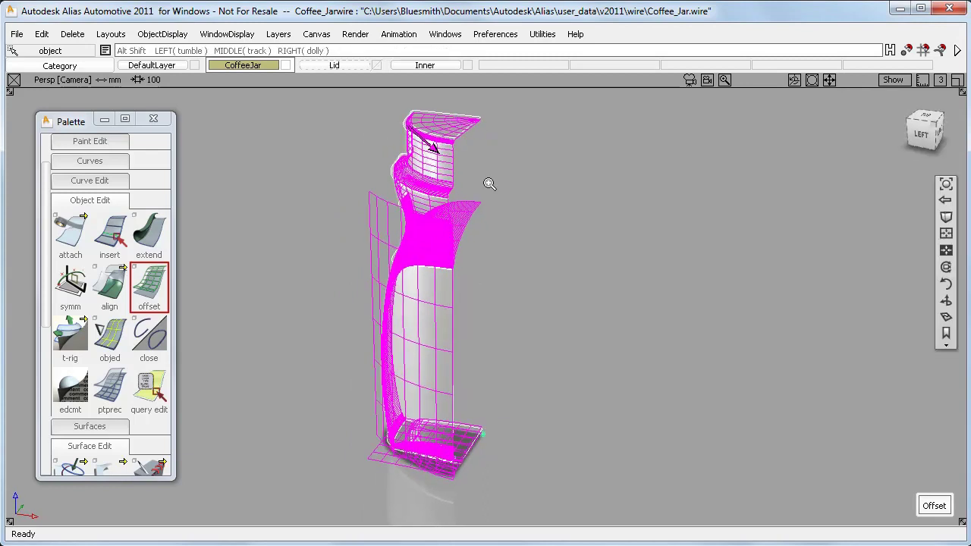
Exclude the neck's top cap and its rounded edge from the offset, and flip the remaining surfaces' offset direction inward.
{"action": "right_click_drag", "start_coordinate": [489, 184], "coordinate": [519, 237], "text": "alt+shift"}
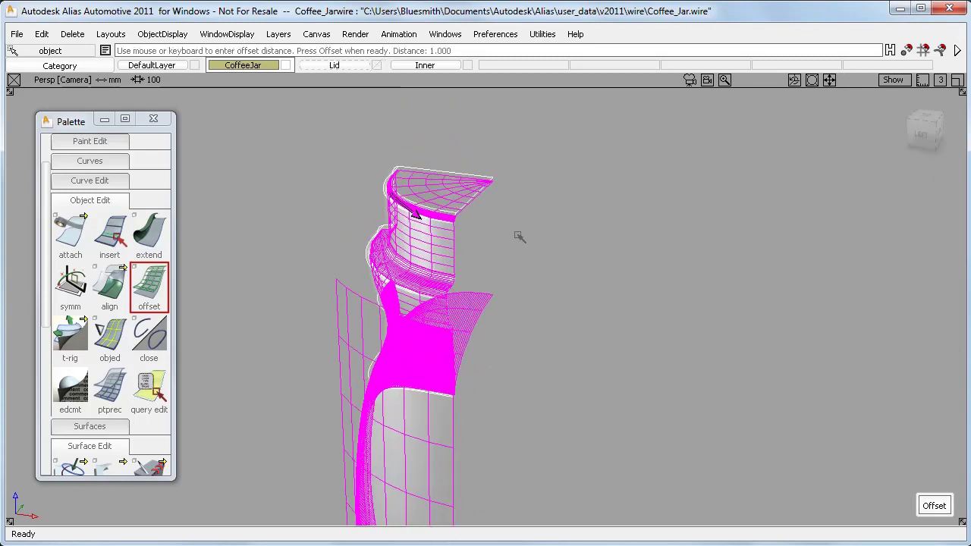
{"action": "left_click", "coordinate": [476, 207]}
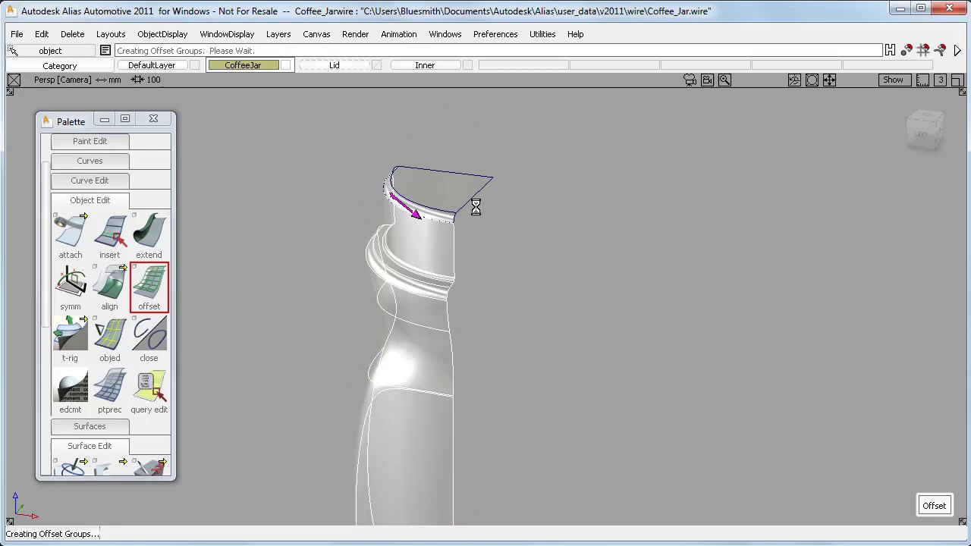
{"action": "left_click_drag", "start_coordinate": [569, 373], "coordinate": [367, 360], "text": "alt+shift"}
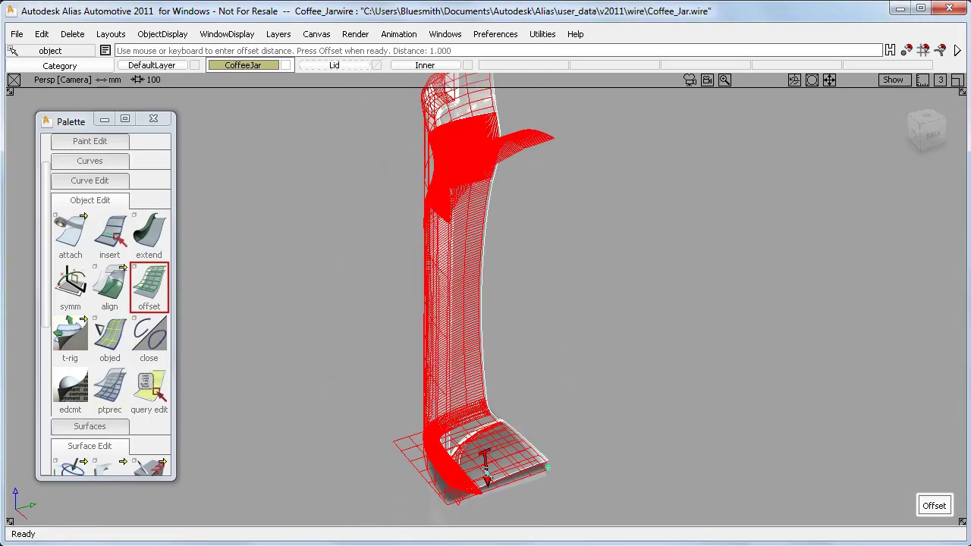
{"action": "left_click", "coordinate": [487, 472]}
Set the offset distance of the selected jar surfaces to 2 mm.
{"action": "left_click_drag", "start_coordinate": [379, 418], "coordinate": [478, 364], "text": "alt+shift"}
{"action": "middle_click_drag", "start_coordinate": [483, 355], "coordinate": [491, 367], "text": "alt+shift"}
{"action": "type", "text": "2"}
{"action": "key", "text": "Return"}
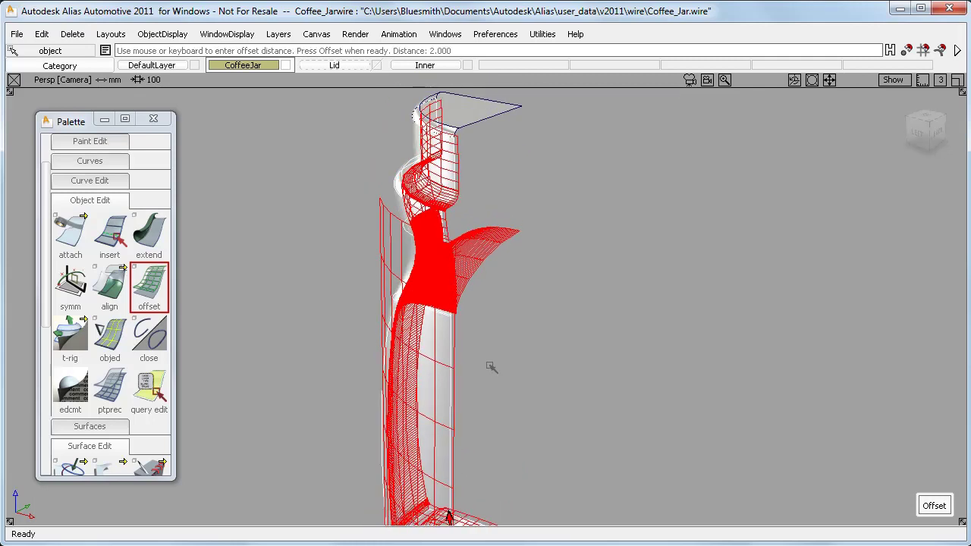
Create the 2 mm inward offset of the jar's surfaces and assign the resulting inner surfaces to the Inner layer.
{"action": "left_click", "coordinate": [932, 505]}
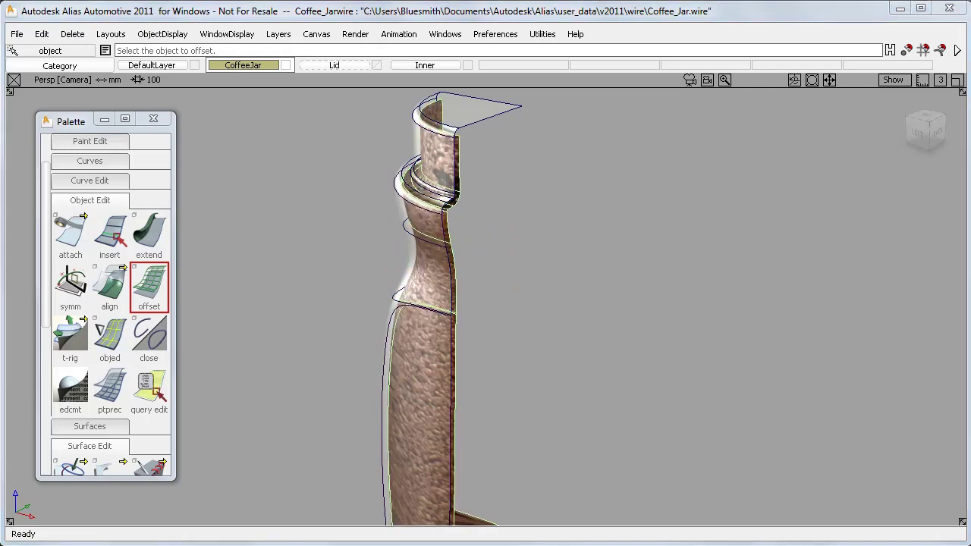
{"action": "left_click_drag", "start_coordinate": [514, 408], "coordinate": [518, 332], "text": "alt+shift"}
{"action": "right_click_drag", "start_coordinate": [518, 331], "coordinate": [564, 314], "text": "alt+shift"}
{"action": "left_click", "coordinate": [425, 146], "text": "ctrl+shift"}
{"action": "left_click_drag", "start_coordinate": [427, 154], "coordinate": [405, 187], "text": "ctrl+shift"}
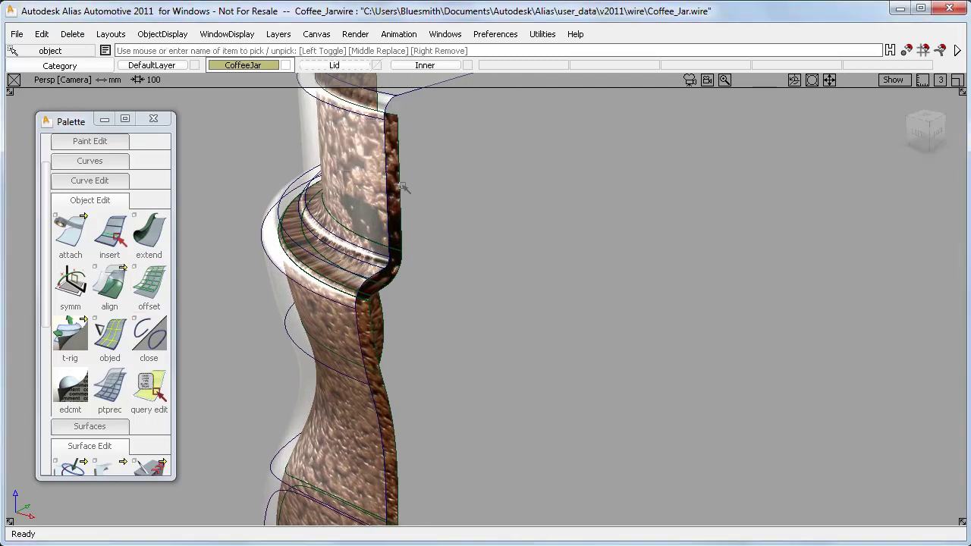
{"action": "left_click", "coordinate": [404, 189]}
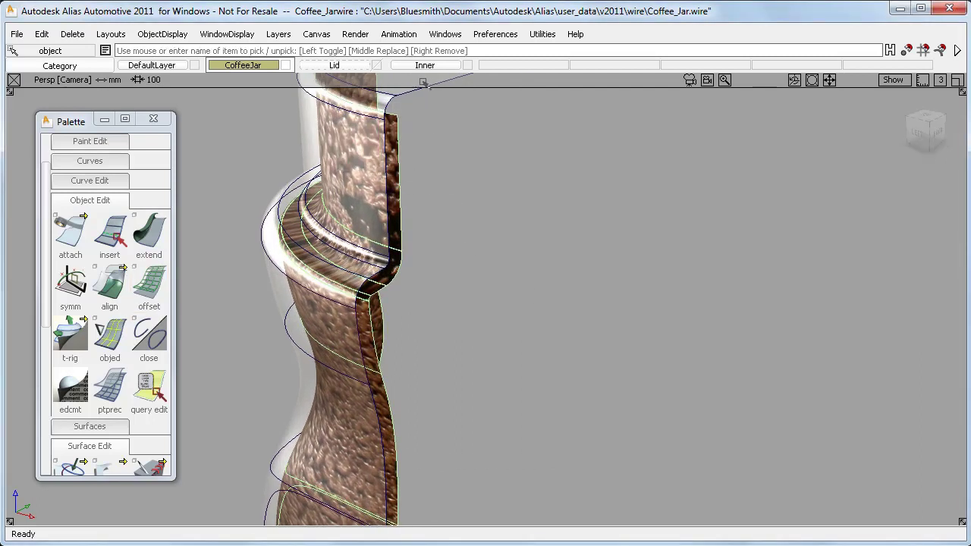
{"action": "right_click_drag", "start_coordinate": [425, 66], "coordinate": [425, 131]}
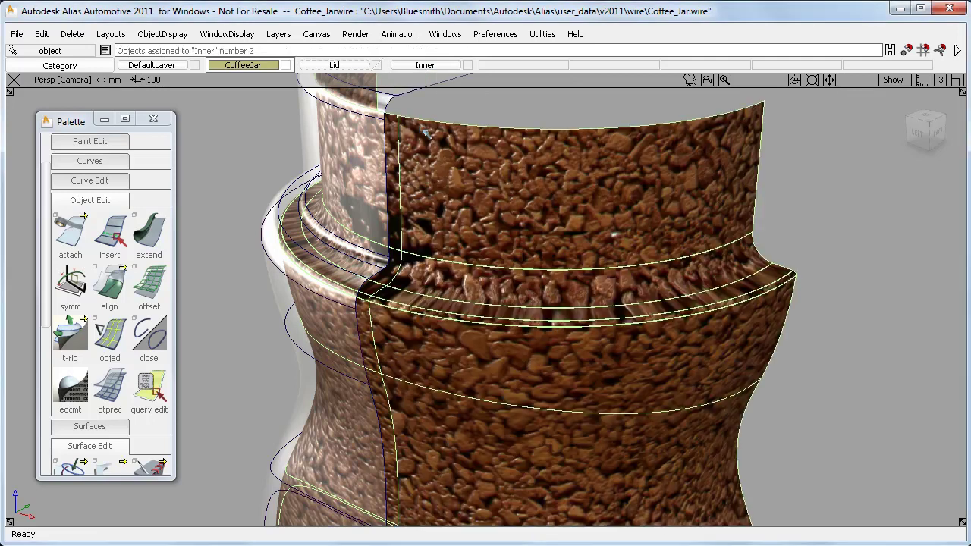
Turn on symmetry for the CoffeeJar layer and make the Lid layer visible.
{"action": "left_click_drag", "start_coordinate": [256, 67], "coordinate": [243, 120]}
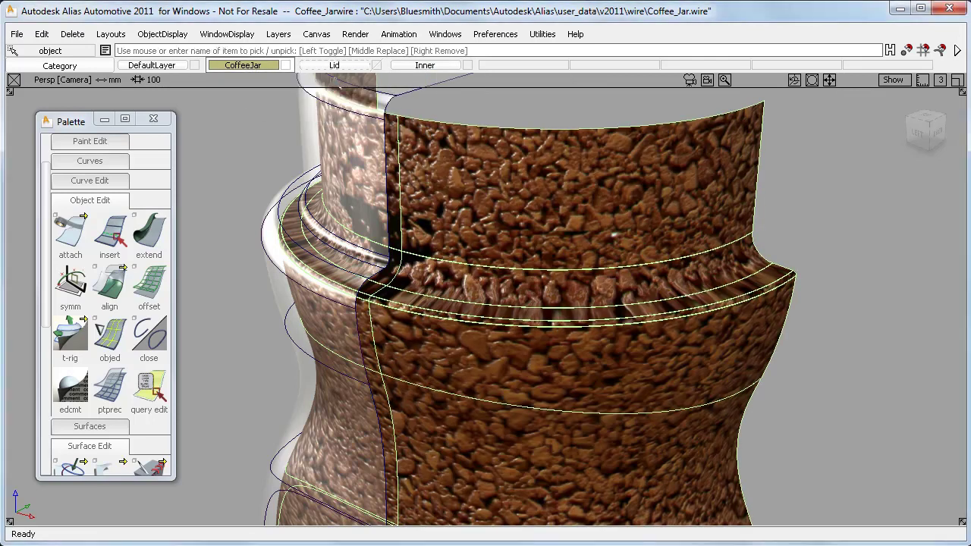
{"action": "left_click_drag", "start_coordinate": [335, 65], "coordinate": [328, 98]}
{"action": "right_click_drag", "start_coordinate": [330, 97], "coordinate": [326, 103]}
{"action": "right_click_drag", "start_coordinate": [569, 248], "coordinate": [405, 277], "text": "alt+shift"}
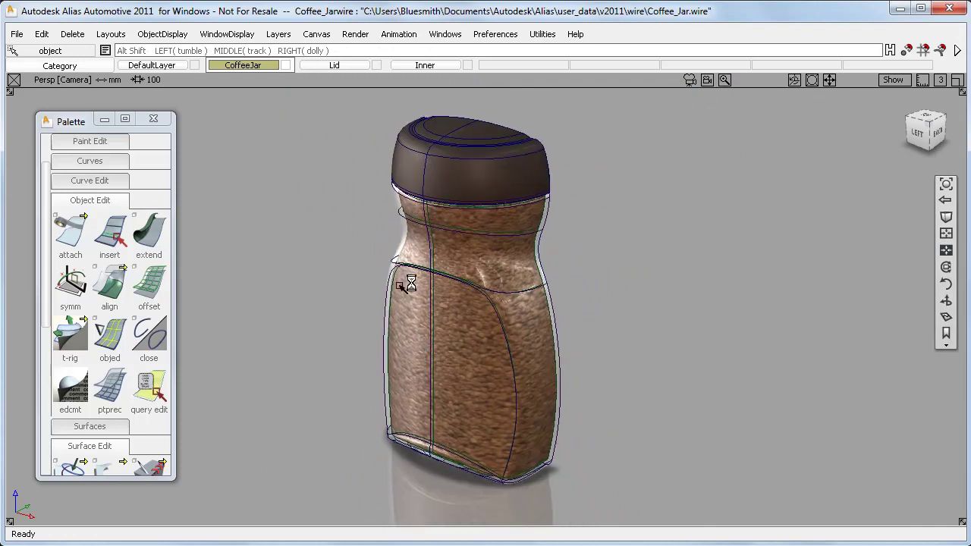
Mirror-duplicate all the jar and lid geometry to complete the container, and clear the selection.
{"action": "left_click_drag", "start_coordinate": [348, 427], "coordinate": [584, 100]}
{"action": "right_click_drag", "start_coordinate": [621, 213], "coordinate": [627, 208], "text": "ctrl+shift"}
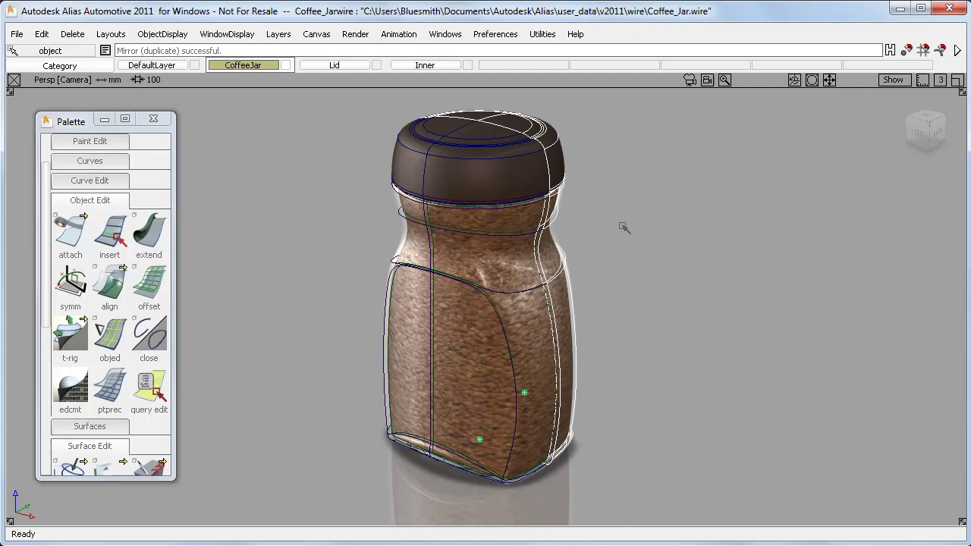
{"action": "left_click_drag", "start_coordinate": [624, 227], "coordinate": [623, 191], "text": "ctrl+shift"}
{"action": "key", "text": "alt+m"}
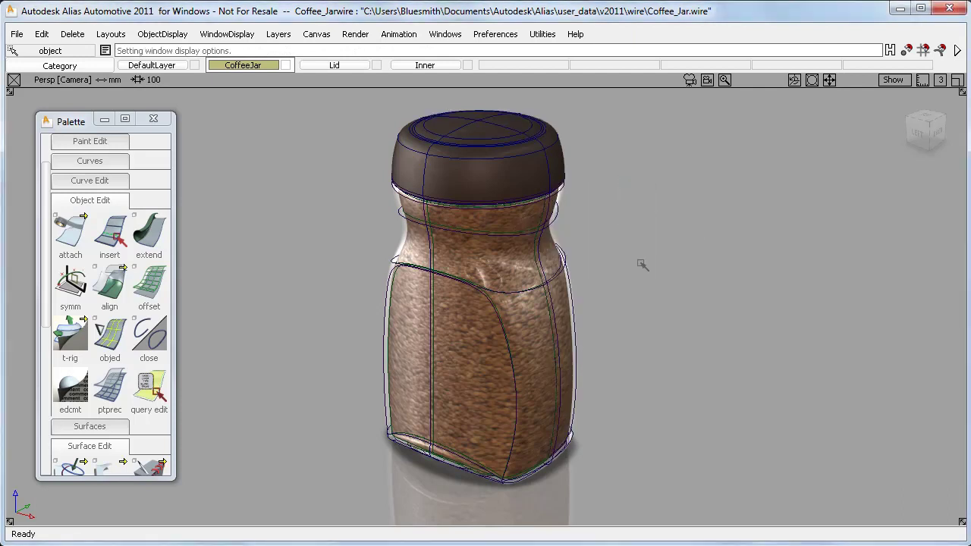
{"action": "left_click_drag", "start_coordinate": [726, 395], "coordinate": [620, 396], "text": "alt+shift"}
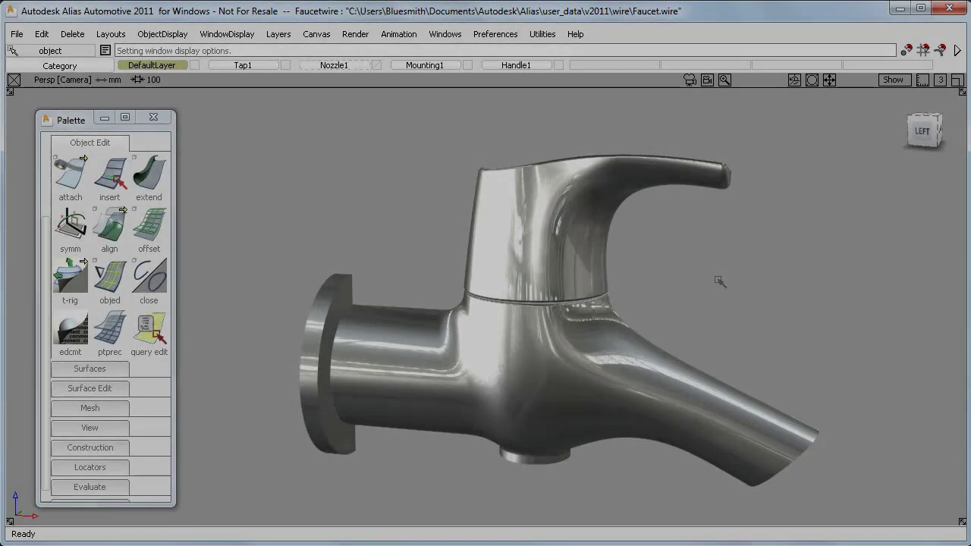
Show the faucet's surface curves, pick its handle, body and mounting flange in turn for comparison, and clear the selection.
{"action": "left_click_drag", "start_coordinate": [715, 278], "coordinate": [717, 333], "text": "alt+shift"}
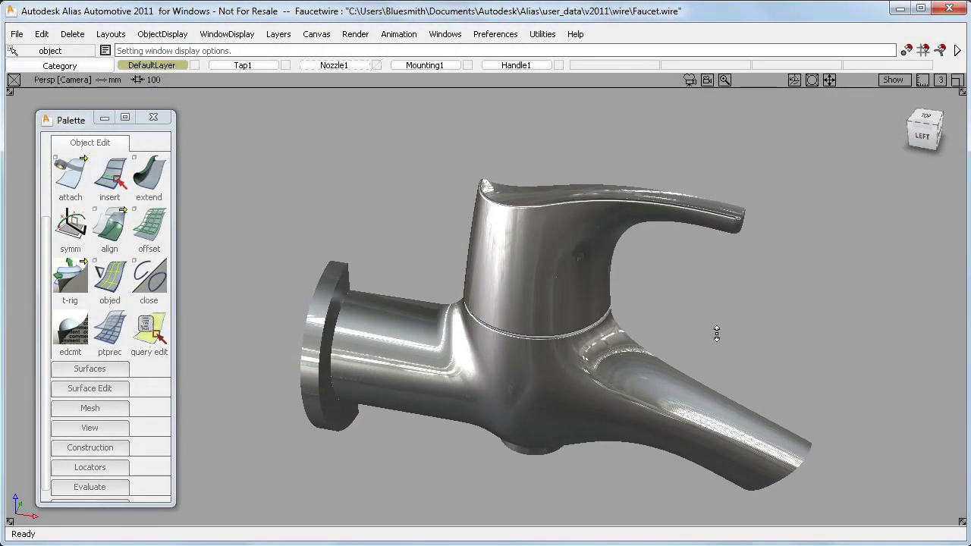
{"action": "left_click", "coordinate": [716, 294], "text": "ctrl+shift"}
{"action": "left_click_drag", "start_coordinate": [716, 294], "coordinate": [717, 320], "text": "ctrl+shift"}
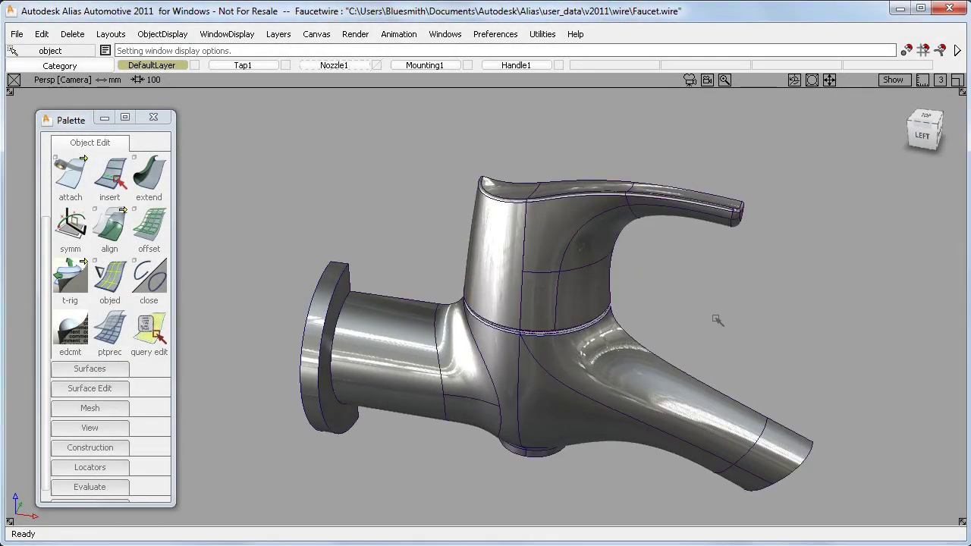
{"action": "left_click_drag", "start_coordinate": [756, 191], "coordinate": [756, 251], "text": "ctrl+shift"}
{"action": "left_click_drag", "start_coordinate": [722, 179], "coordinate": [772, 248]}
{"action": "middle_click_drag", "start_coordinate": [774, 387], "coordinate": [823, 450]}
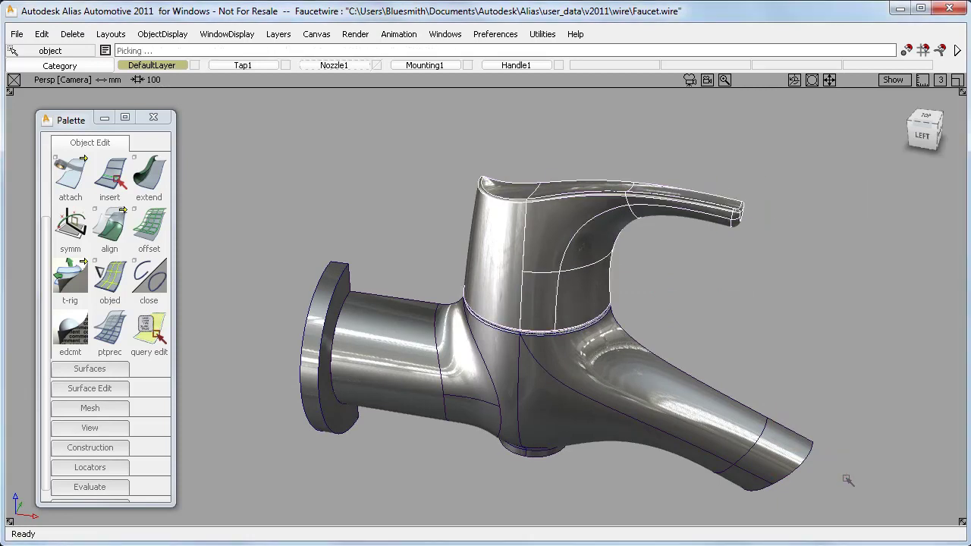
{"action": "middle_click_drag", "start_coordinate": [352, 425], "coordinate": [316, 446]}
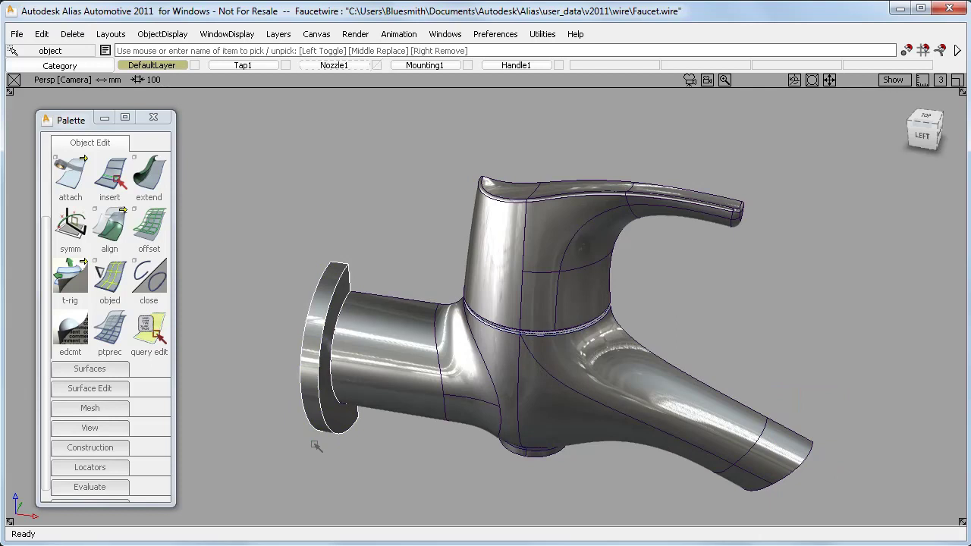
{"action": "left_click_drag", "start_coordinate": [314, 446], "coordinate": [311, 410], "text": "ctrl+shift"}
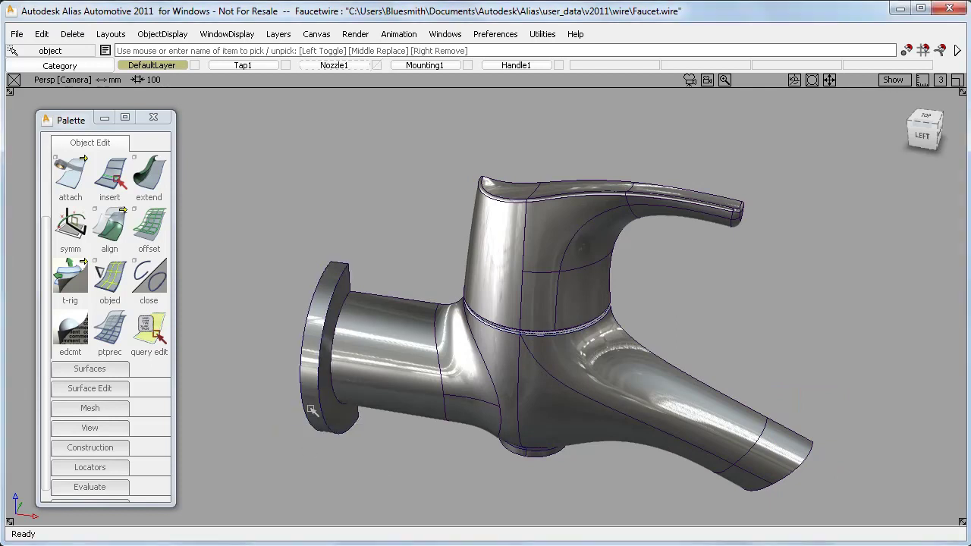
Preview an Offset of all the faucet's surfaces, flip the offset direction of the body and the mounting flange, and discard it.
{"action": "left_click", "coordinate": [151, 230]}
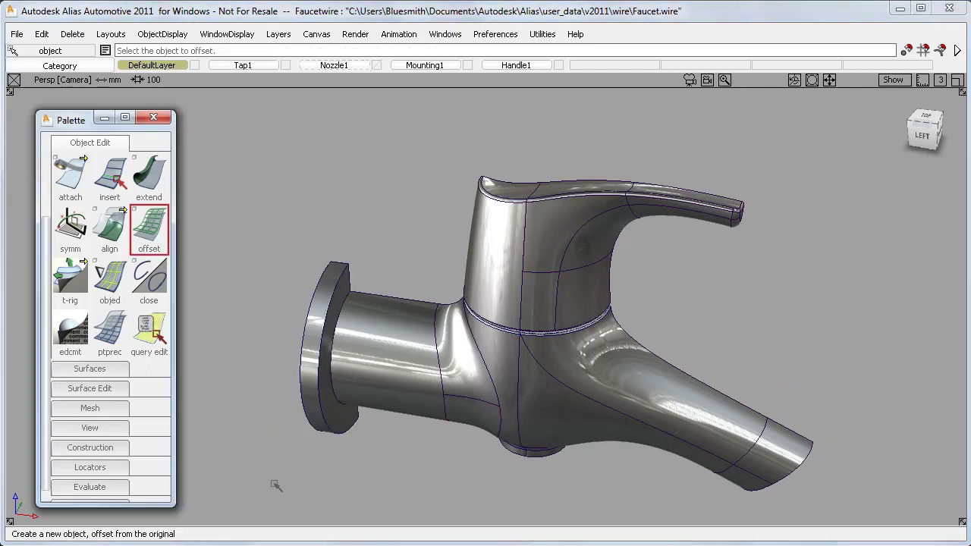
{"action": "left_click_drag", "start_coordinate": [521, 390], "coordinate": [812, 157]}
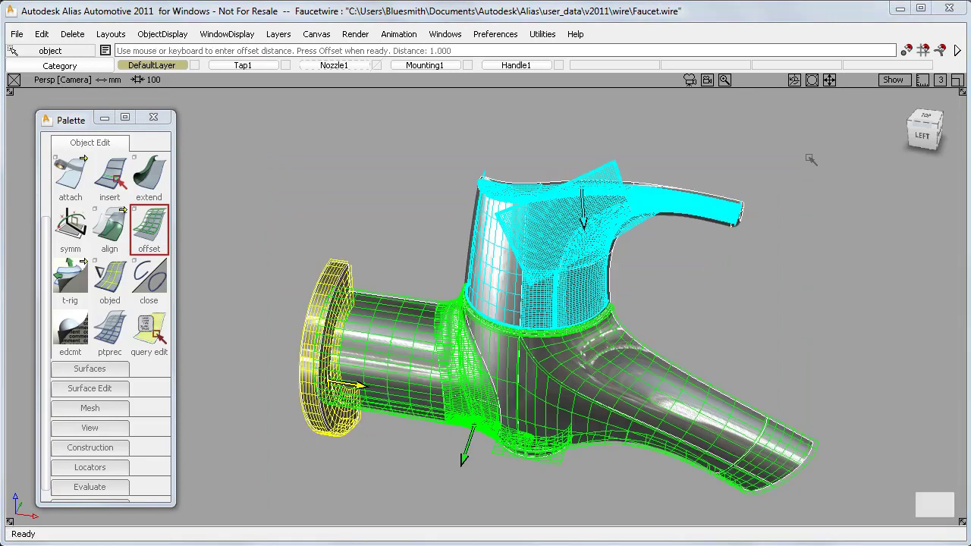
{"action": "left_click_drag", "start_coordinate": [757, 319], "coordinate": [724, 293], "text": "alt+shift"}
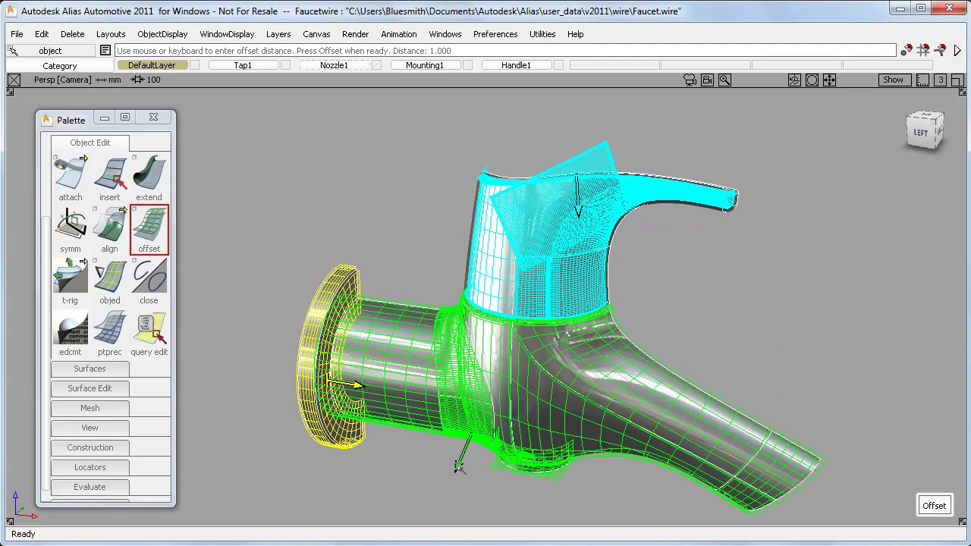
{"action": "left_click", "coordinate": [458, 466]}
{"action": "left_click", "coordinate": [356, 385]}
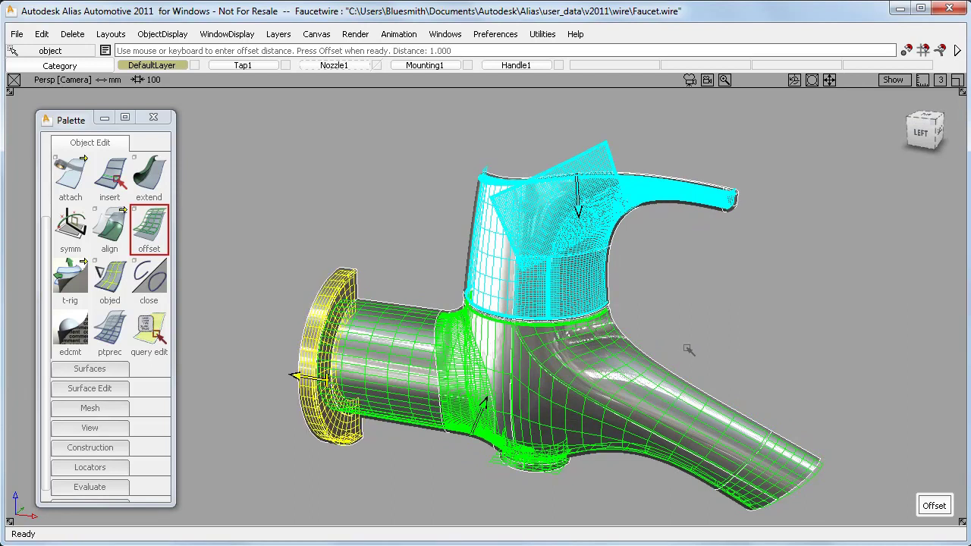
{"action": "left_click_drag", "start_coordinate": [688, 350], "coordinate": [686, 312], "text": "ctrl+shift"}
Open the Construction Options and examine the topology distance tolerance.
{"action": "left_click", "coordinate": [494, 34]}
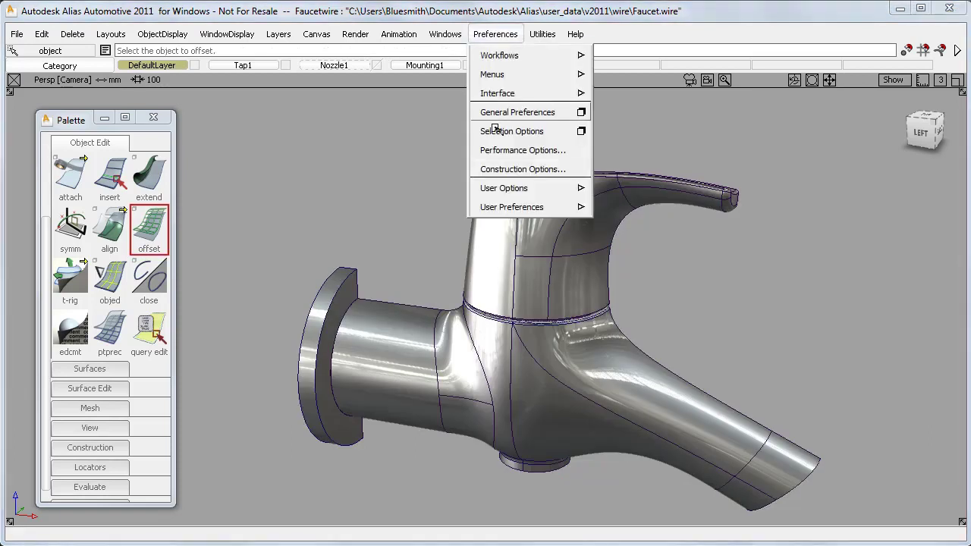
{"action": "left_click", "coordinate": [502, 167]}
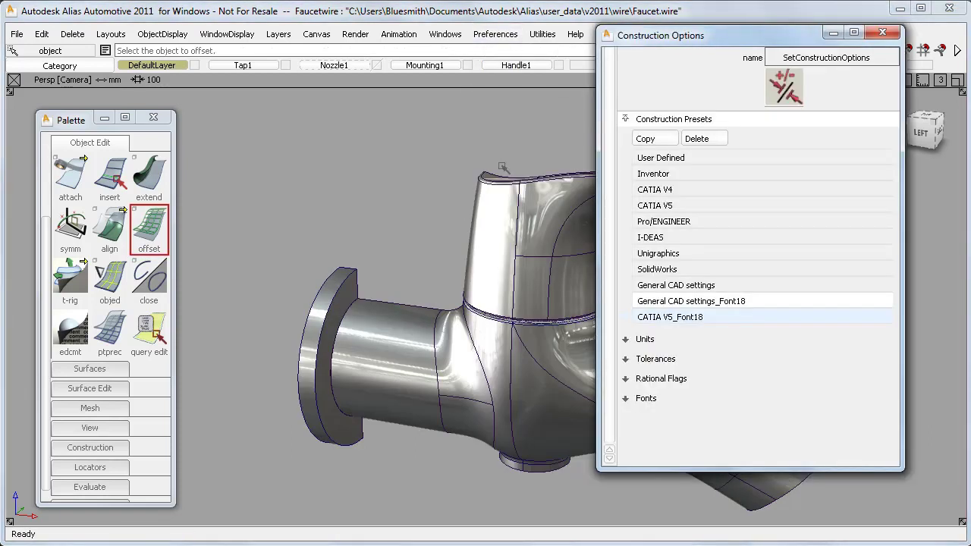
{"action": "left_click", "coordinate": [655, 360]}
{"action": "left_click", "coordinate": [667, 418]}
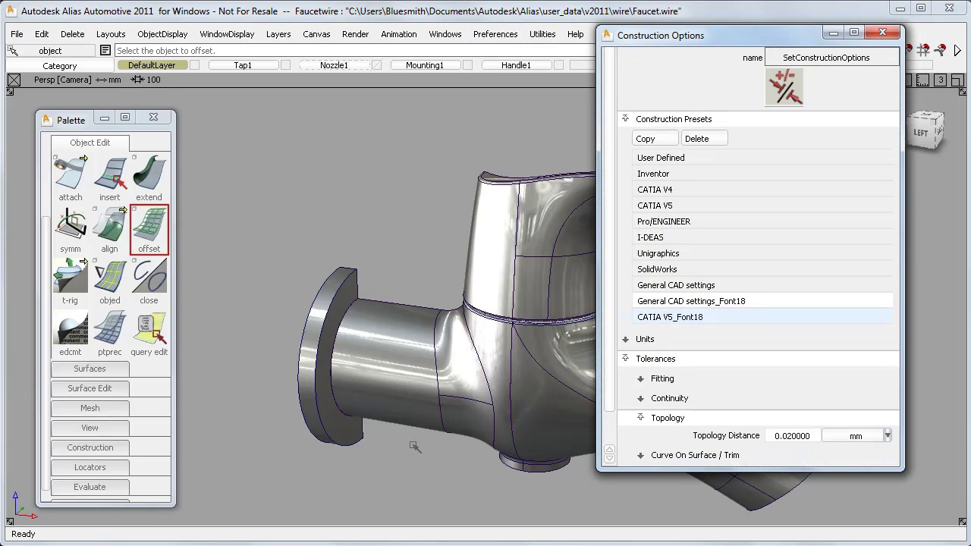
Measure the minimum and maximum deviation between the mounting flange's inner edge and the adjoining pipe's end edge.
{"action": "right_click_drag", "start_coordinate": [413, 447], "coordinate": [475, 405], "text": "alt+shift"}
{"action": "middle_click_drag", "start_coordinate": [419, 435], "coordinate": [444, 400], "text": "alt+shift"}
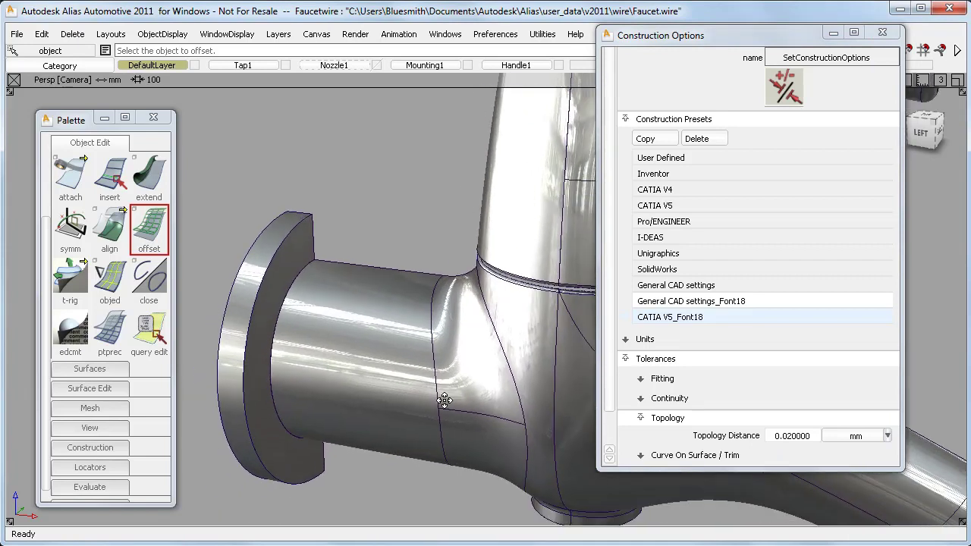
{"action": "right_click_drag", "start_coordinate": [445, 400], "coordinate": [452, 389], "text": "alt+shift"}
{"action": "left_click", "coordinate": [112, 465]}
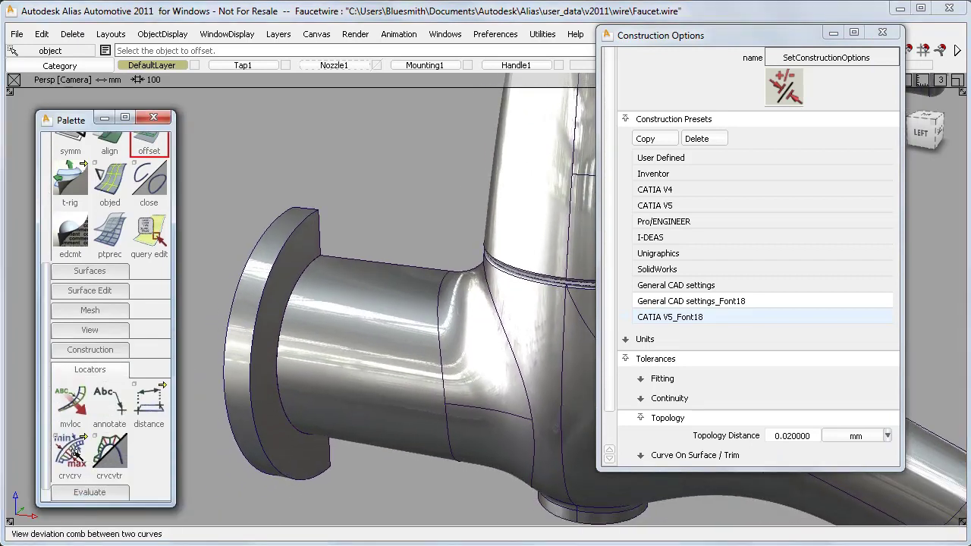
{"action": "left_click", "coordinate": [70, 452]}
{"action": "left_click", "coordinate": [302, 286]}
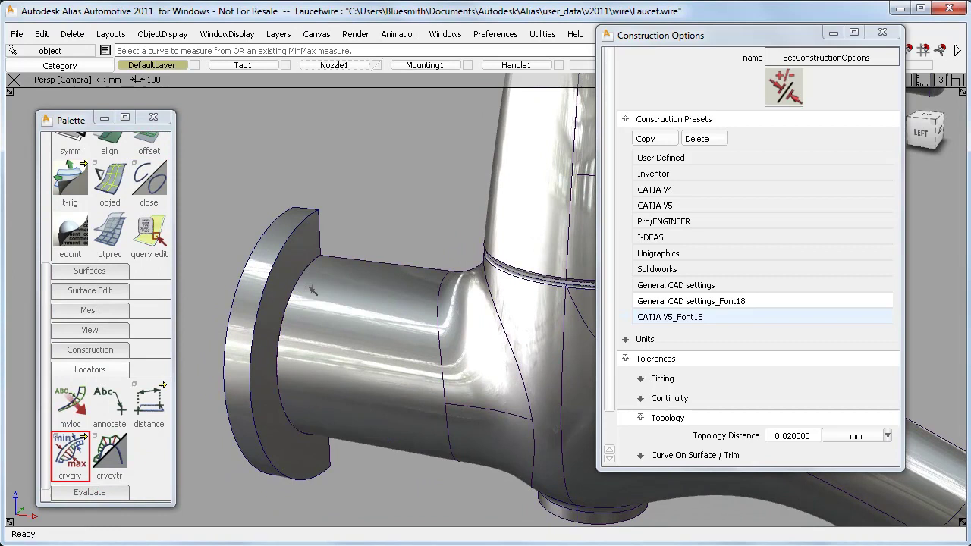
{"action": "left_click", "coordinate": [342, 311]}
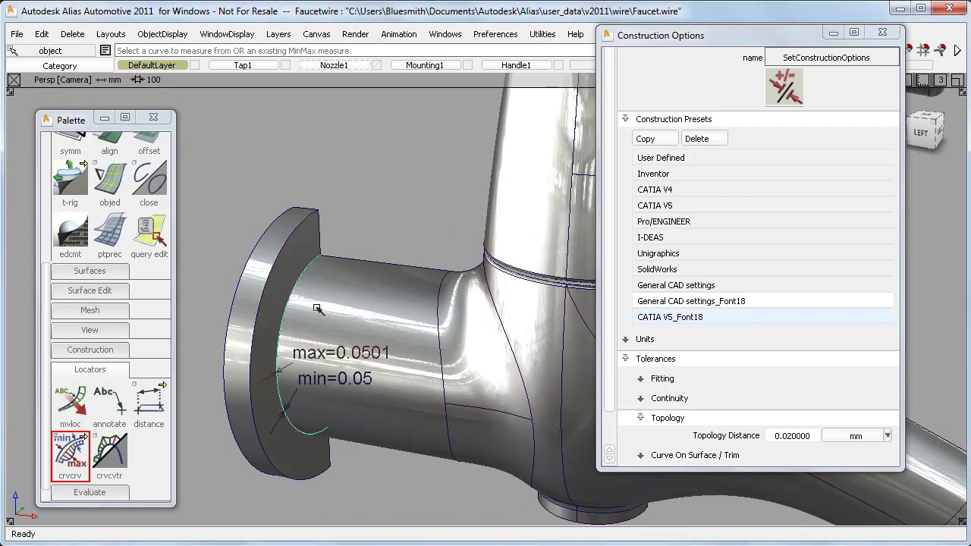
{"action": "left_click_drag", "start_coordinate": [372, 347], "coordinate": [369, 381], "text": "alt+shift"}
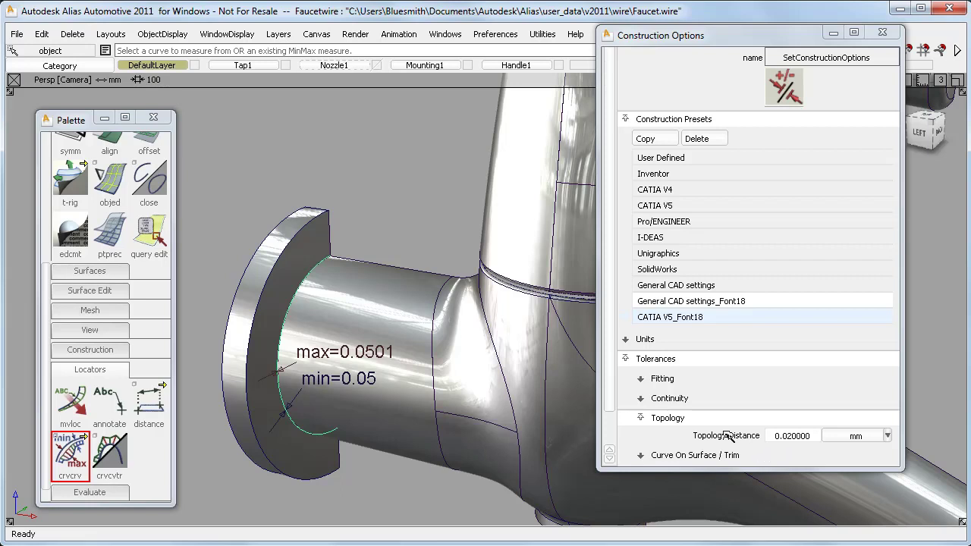
Preview an Offset of the flange's inner face and the pipe surface, vary its distance, flip the pipe's direction, and discard it.
{"action": "left_click_drag", "start_coordinate": [374, 234], "coordinate": [341, 260], "text": "ctrl+shift"}
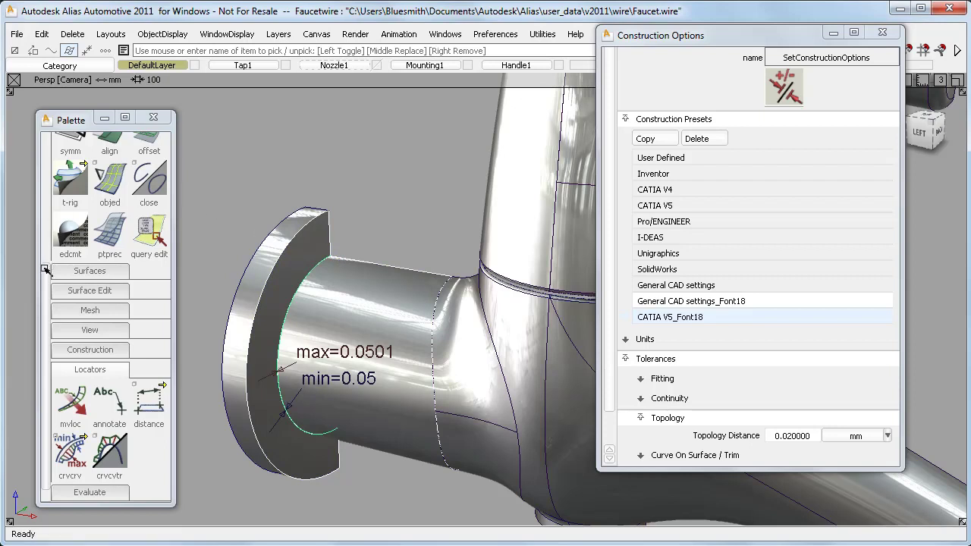
{"action": "left_click_drag", "start_coordinate": [45, 267], "coordinate": [45, 244]}
{"action": "left_click", "coordinate": [148, 167]}
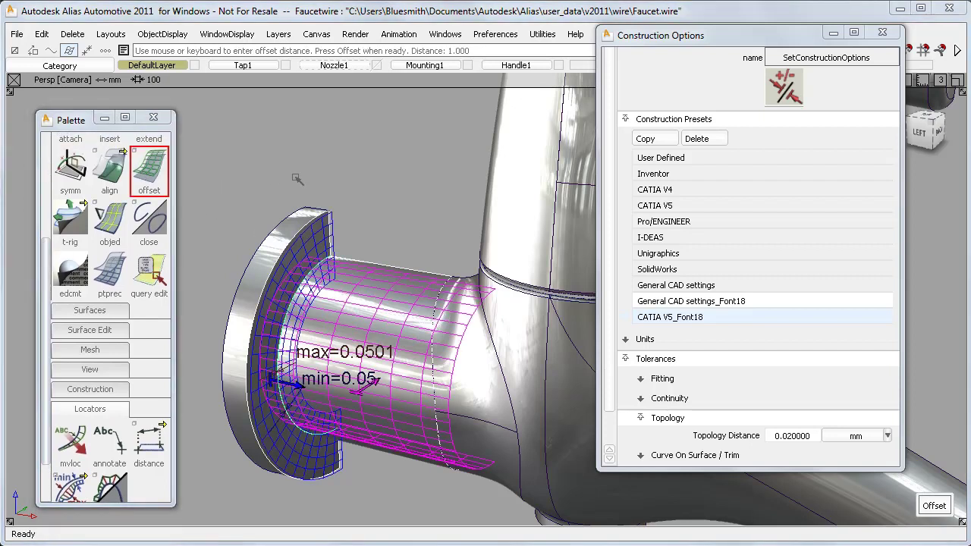
{"action": "left_click_drag", "start_coordinate": [378, 177], "coordinate": [377, 178]}
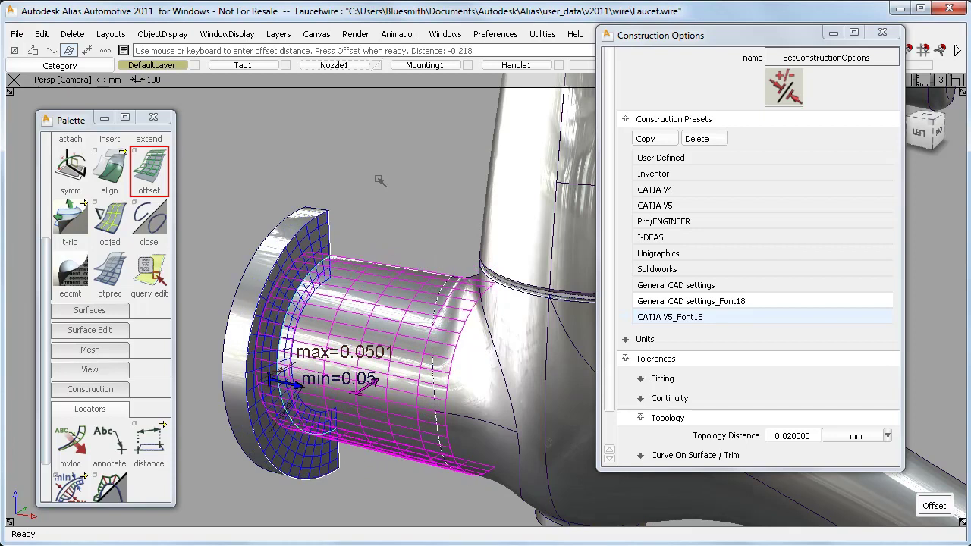
{"action": "left_click", "coordinate": [376, 380]}
{"action": "left_click_drag", "start_coordinate": [354, 397], "coordinate": [377, 213]}
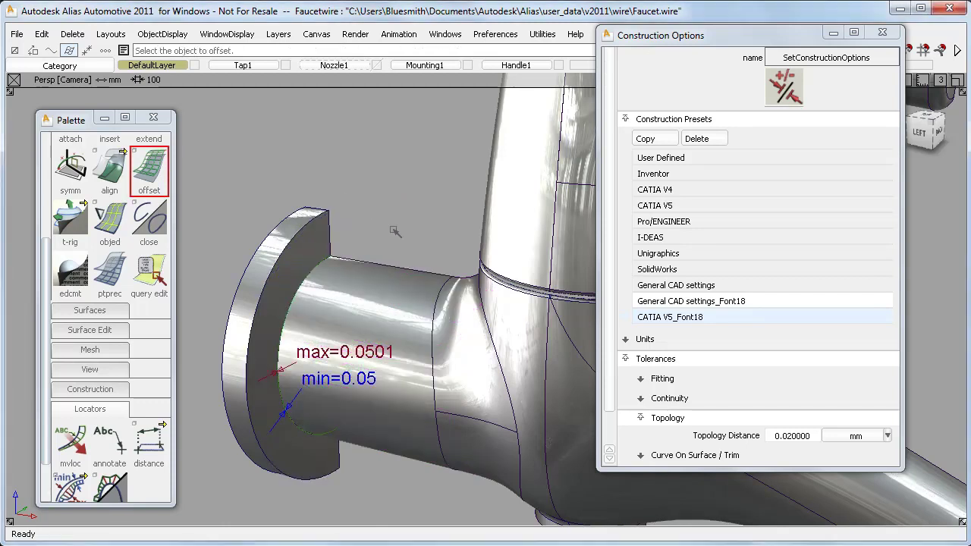
Apply the General CAD settings_Font18 construction preset and try an Offset of the flange's inner face together with the pipe surface.
{"action": "left_click", "coordinate": [675, 301]}
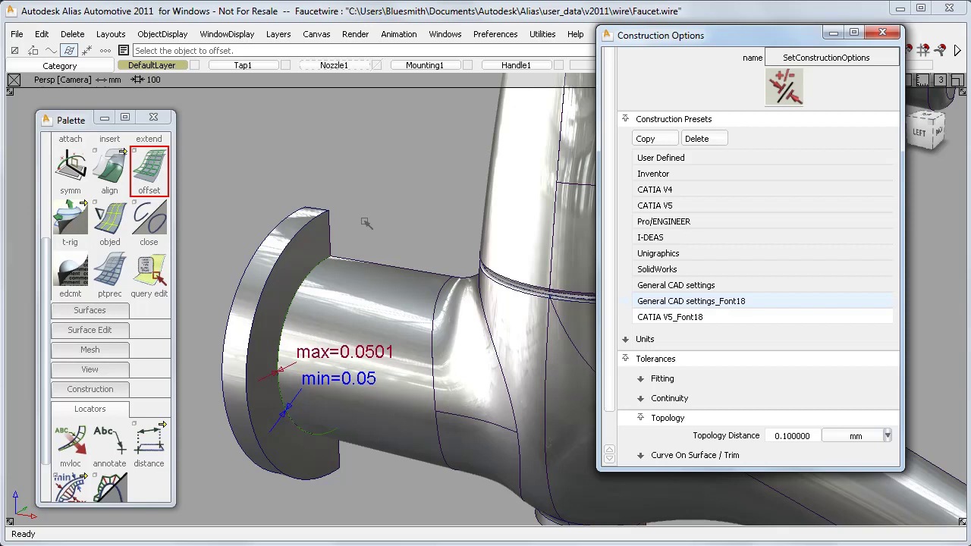
{"action": "left_click_drag", "start_coordinate": [365, 221], "coordinate": [342, 259], "text": "ctrl+shift"}
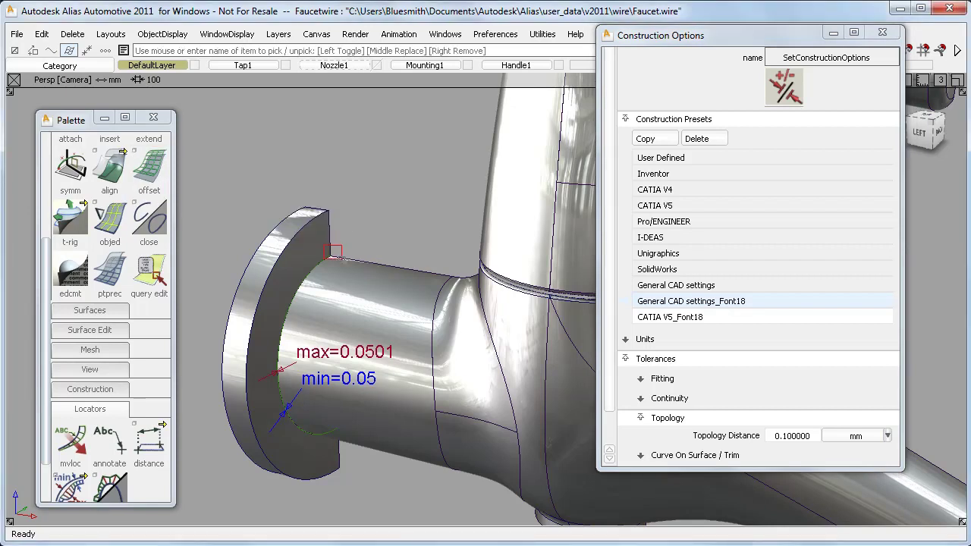
{"action": "left_click", "coordinate": [334, 252]}
{"action": "left_click", "coordinate": [149, 168]}
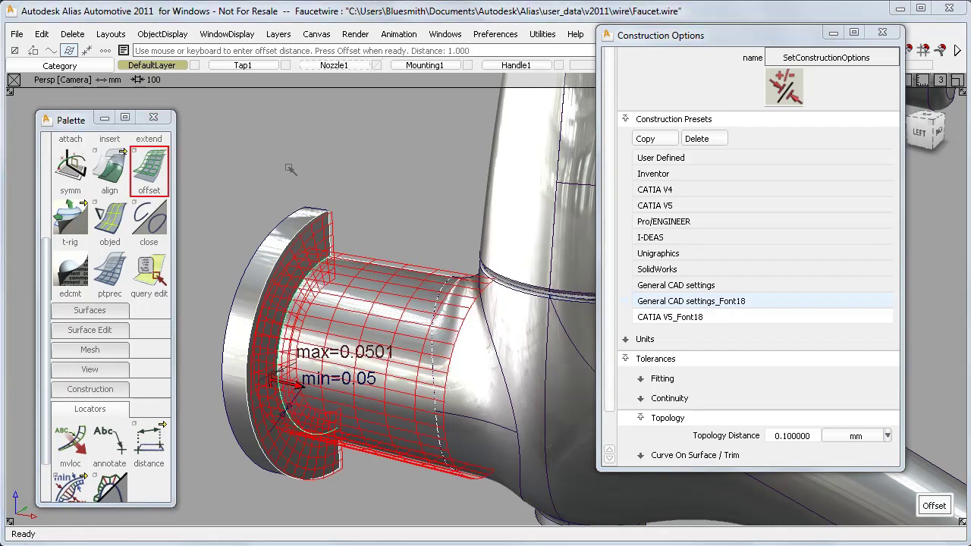
{"action": "left_click_drag", "start_coordinate": [338, 178], "coordinate": [341, 177]}
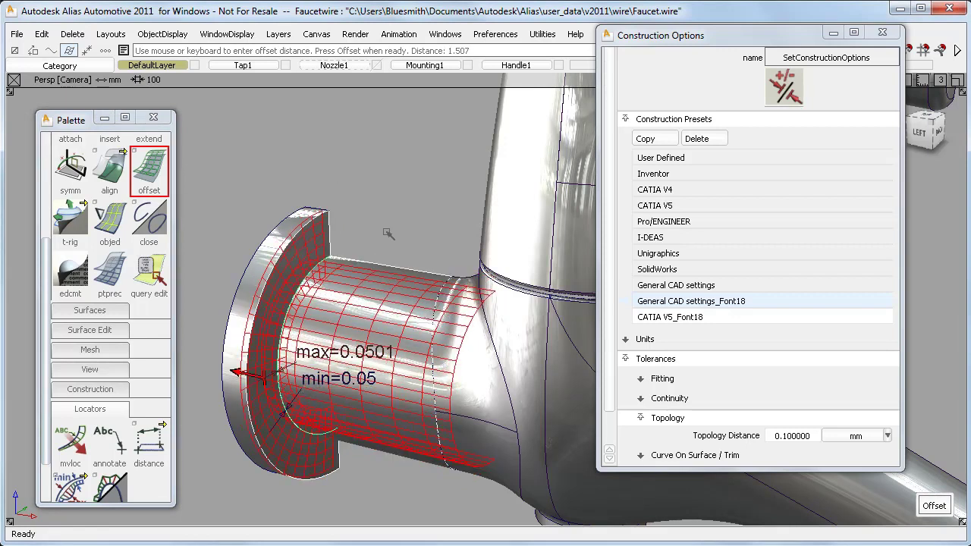
{"action": "left_click_drag", "start_coordinate": [388, 234], "coordinate": [388, 195], "text": "ctrl+shift"}
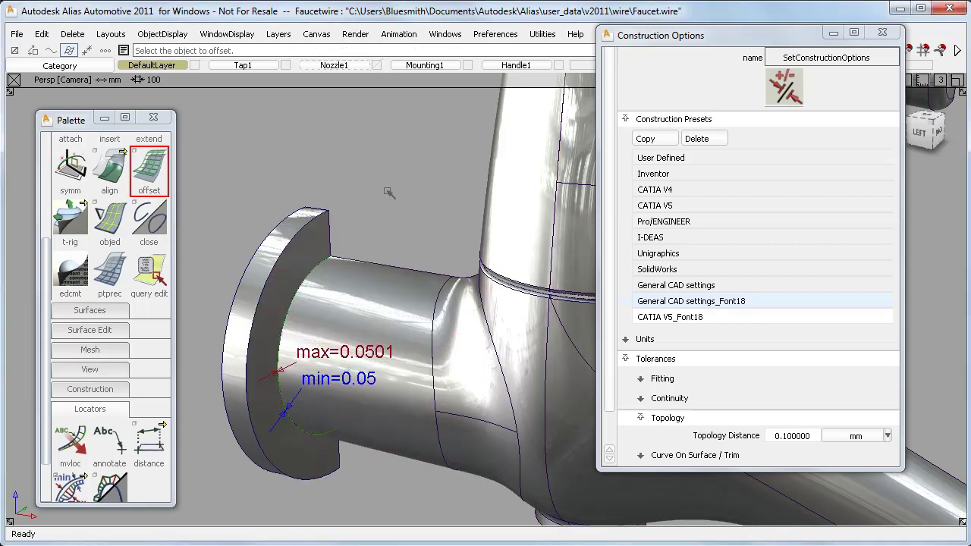
Apply the CATIA V5_Font18 construction preset, close the Construction Options, and delete the deviation locators from the faucet.
{"action": "left_click", "coordinate": [679, 316]}
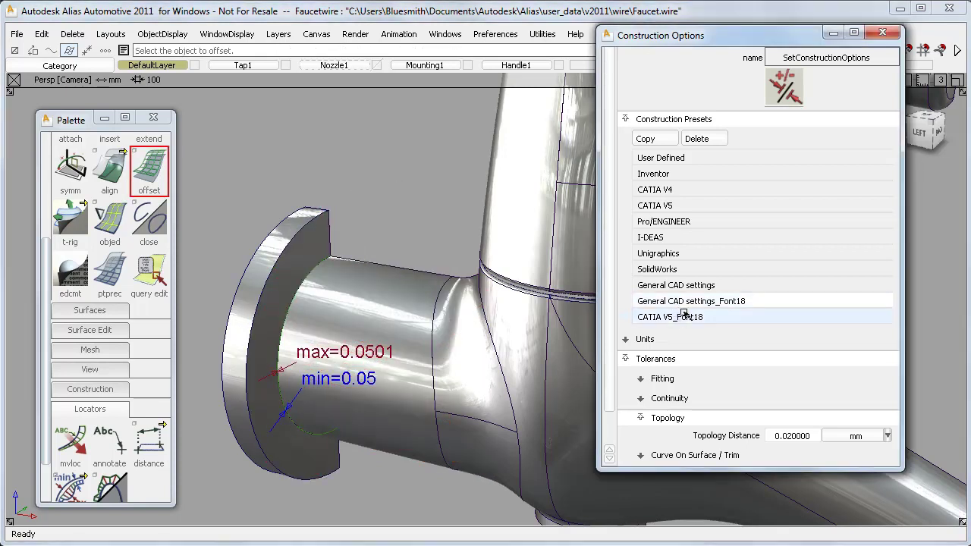
{"action": "left_click", "coordinate": [882, 32]}
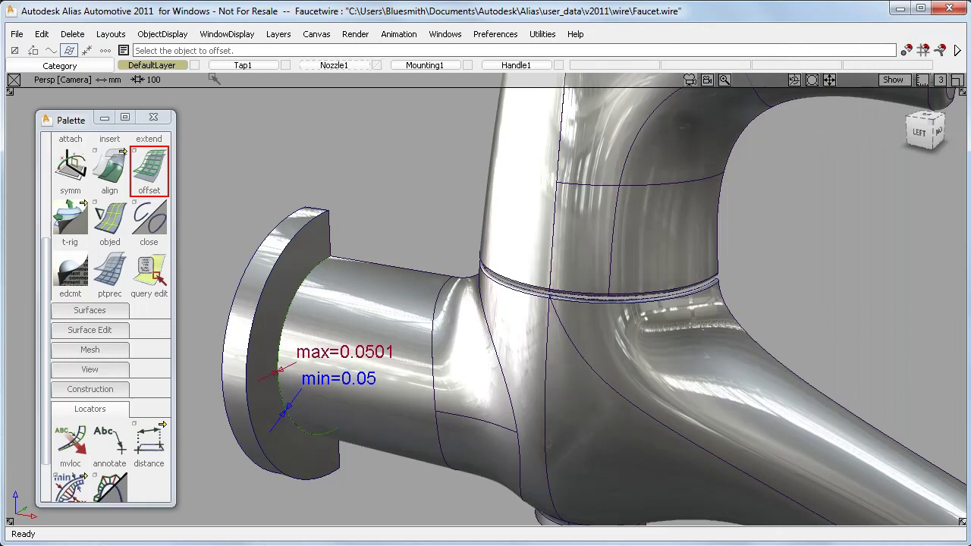
{"action": "left_click", "coordinate": [72, 34]}
{"action": "left_click", "coordinate": [80, 91]}
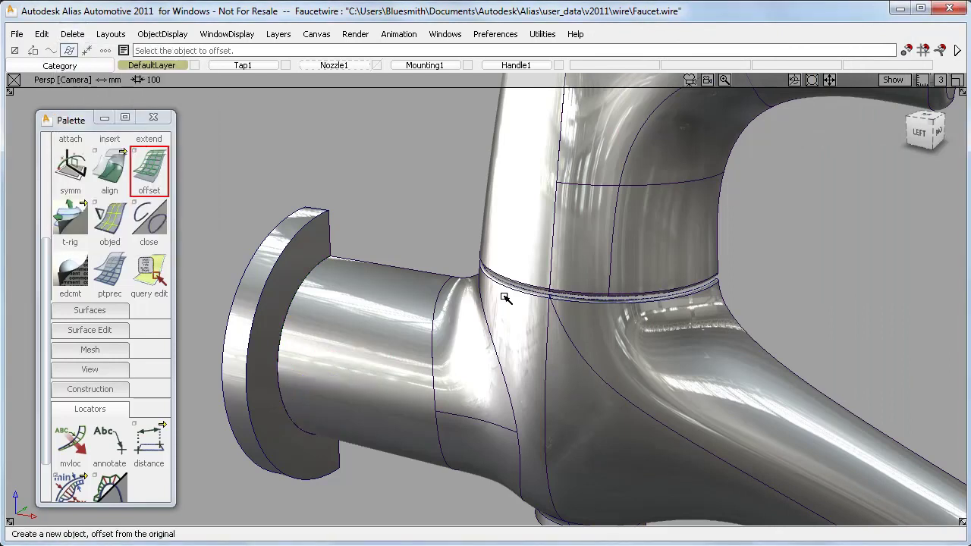
Offset all surfaces of the faucet together at a distance of 1.000.
{"action": "right_click_drag", "start_coordinate": [505, 290], "coordinate": [433, 347], "text": "alt+shift"}
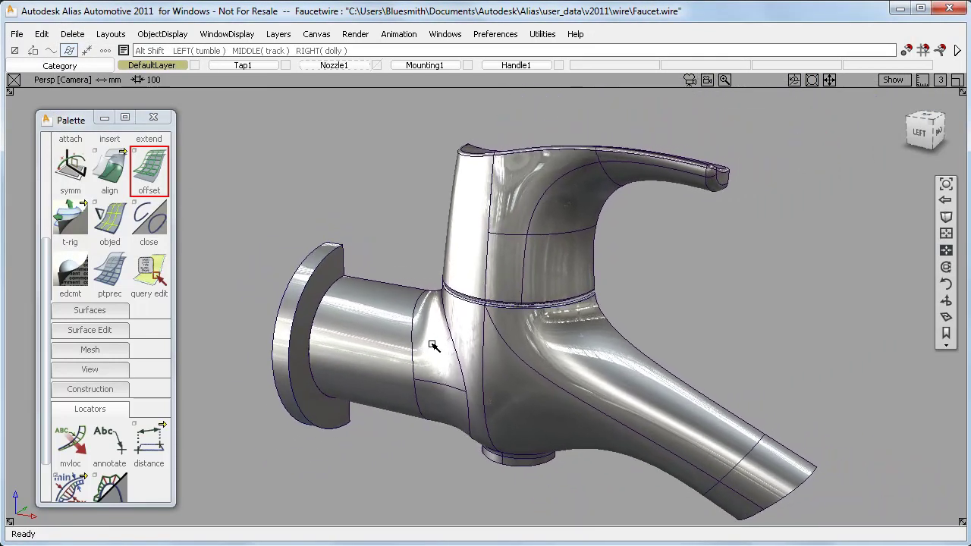
{"action": "left_click_drag", "start_coordinate": [243, 499], "coordinate": [826, 146]}
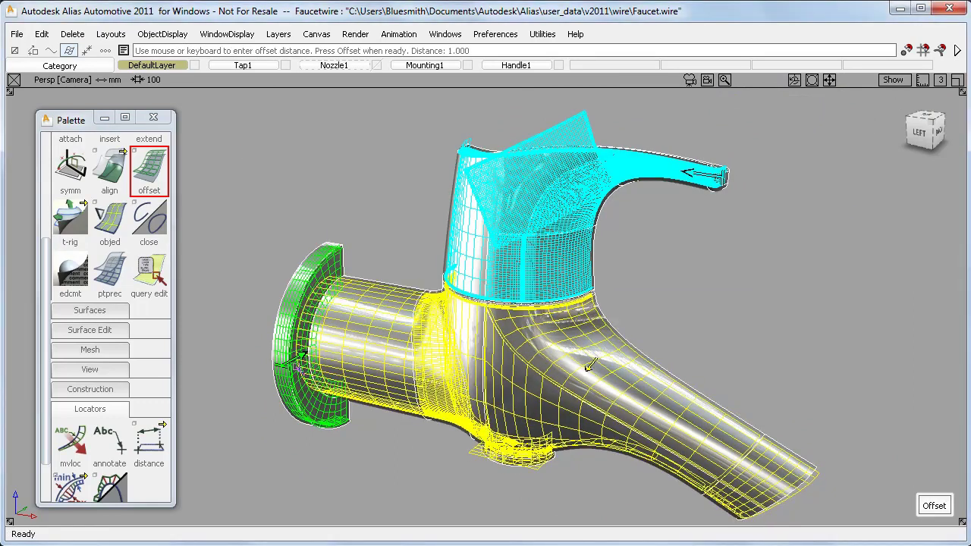
{"action": "left_click", "coordinate": [936, 507]}
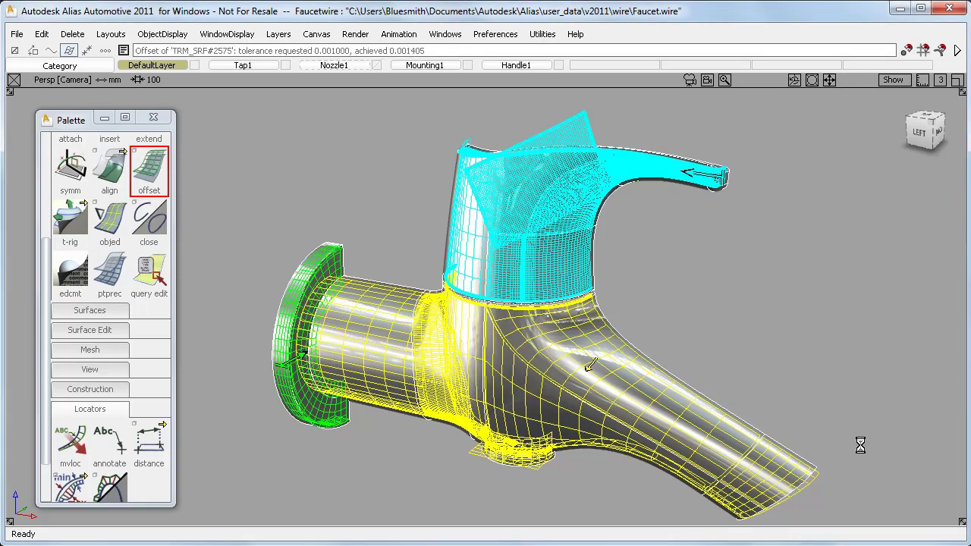
Examine the offset walls from the faucet's open back and pick the handle object node#23.
{"action": "left_click_drag", "start_coordinate": [860, 445], "coordinate": [453, 366], "text": "alt+shift"}
{"action": "right_click_drag", "start_coordinate": [453, 365], "coordinate": [597, 377], "text": "alt+shift"}
{"action": "left_click_drag", "start_coordinate": [597, 377], "coordinate": [500, 298], "text": "alt+shift"}
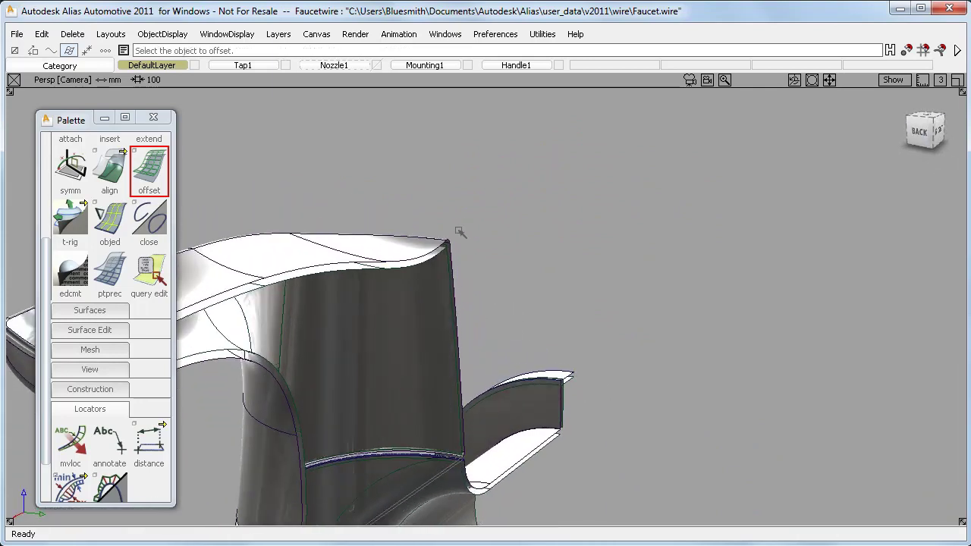
{"action": "left_click_drag", "start_coordinate": [461, 223], "coordinate": [453, 288], "text": "ctrl+shift"}
{"action": "left_click", "coordinate": [425, 266]}
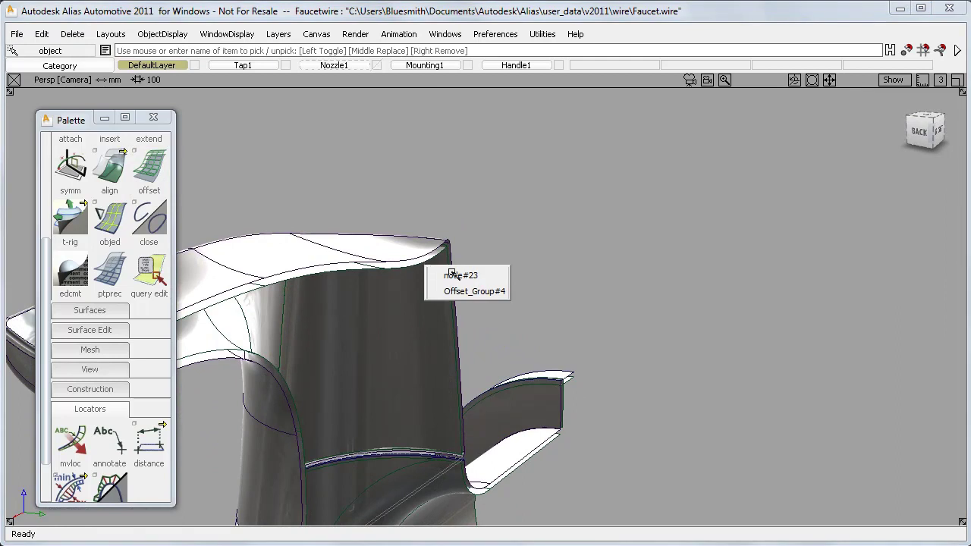
{"action": "left_click", "coordinate": [453, 275]}
Show the whole faucet from its left side and hide the surface edge lines for a clean shaded display.
{"action": "right_click_drag", "start_coordinate": [455, 282], "coordinate": [513, 323], "text": "alt+shift"}
{"action": "left_click_drag", "start_coordinate": [509, 336], "coordinate": [645, 296], "text": "alt+shift"}
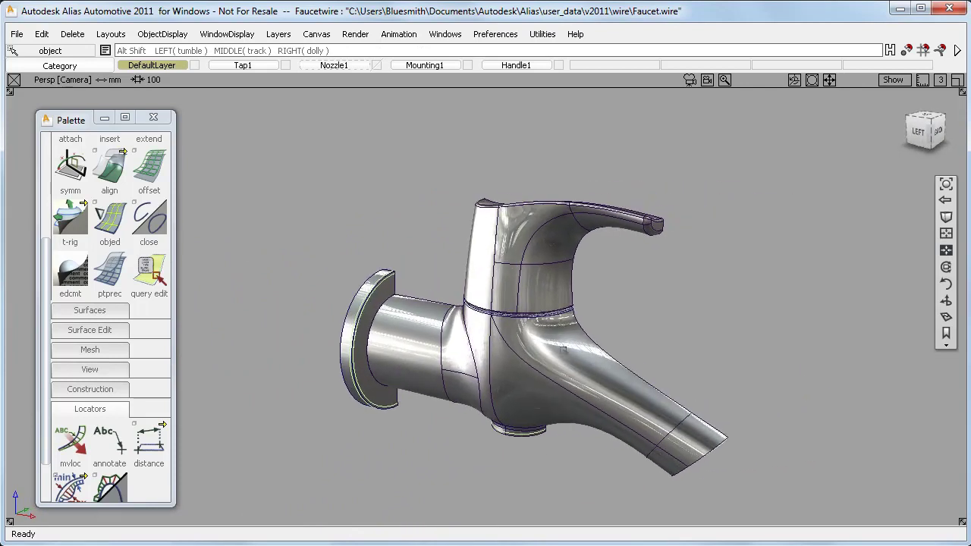
{"action": "right_click_drag", "start_coordinate": [670, 271], "coordinate": [692, 302], "text": "ctrl+shift"}
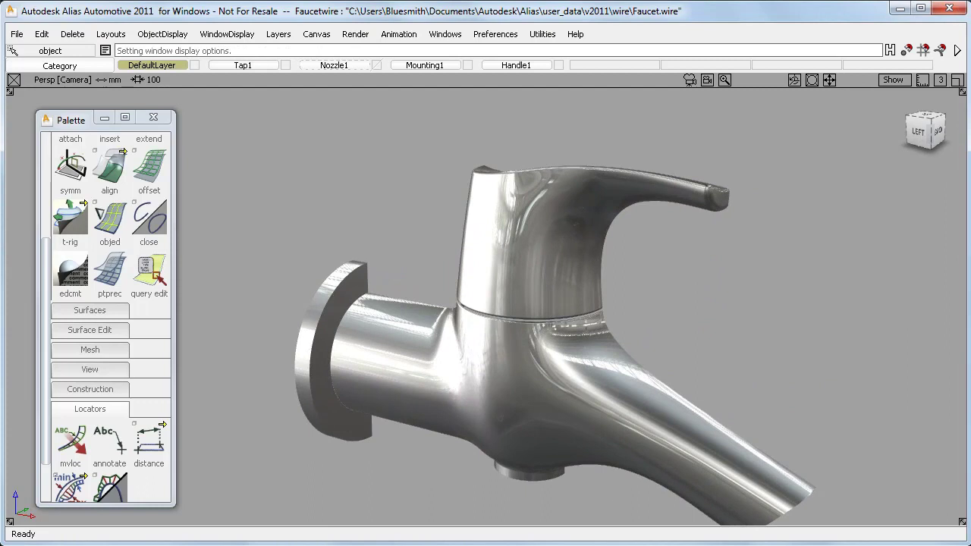